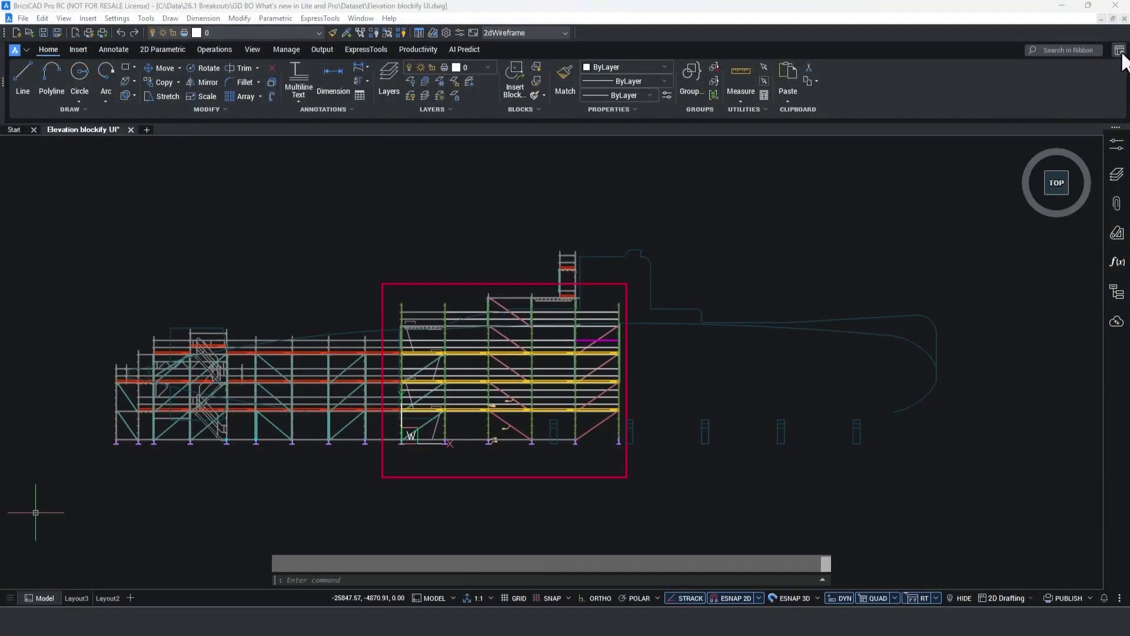
# Step: Glance at the interface settings, then try the 2D Drafting (Modern), Modeling, Civil Survey and Toolbars (Classic) workspaces
pyautogui.click(1119, 50)
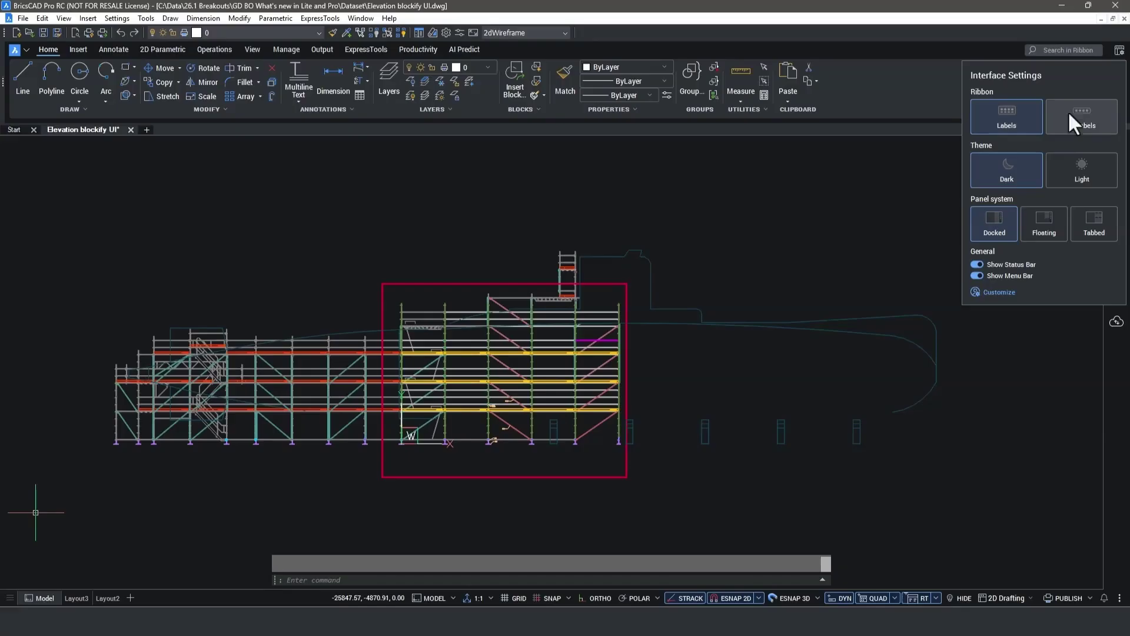
pyautogui.click(1119, 50)
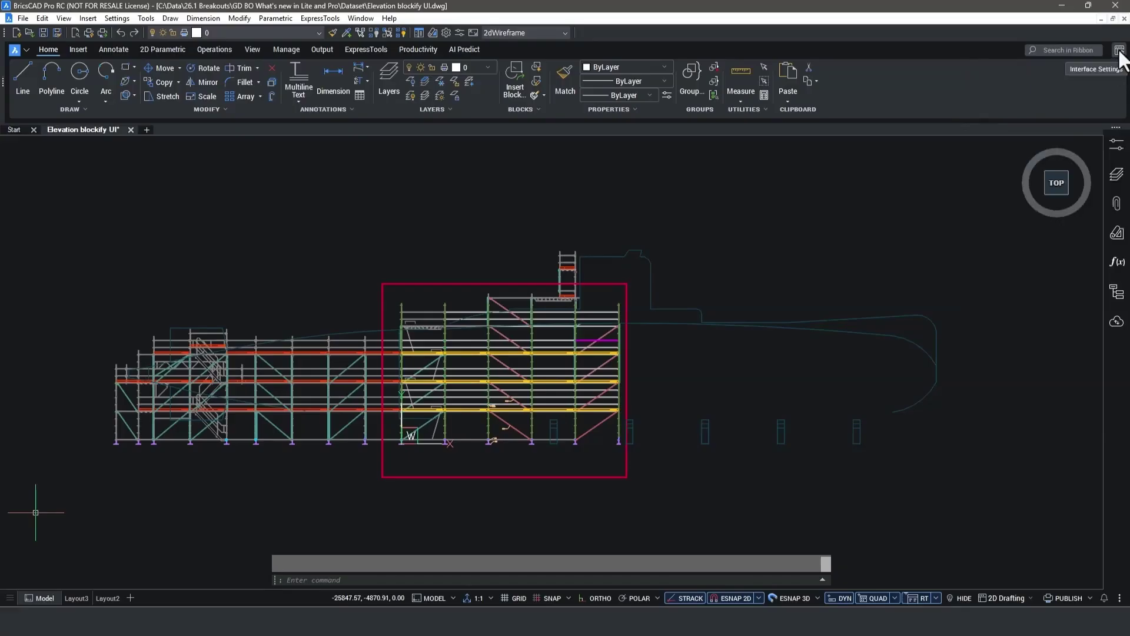
pyautogui.click(1029, 598)
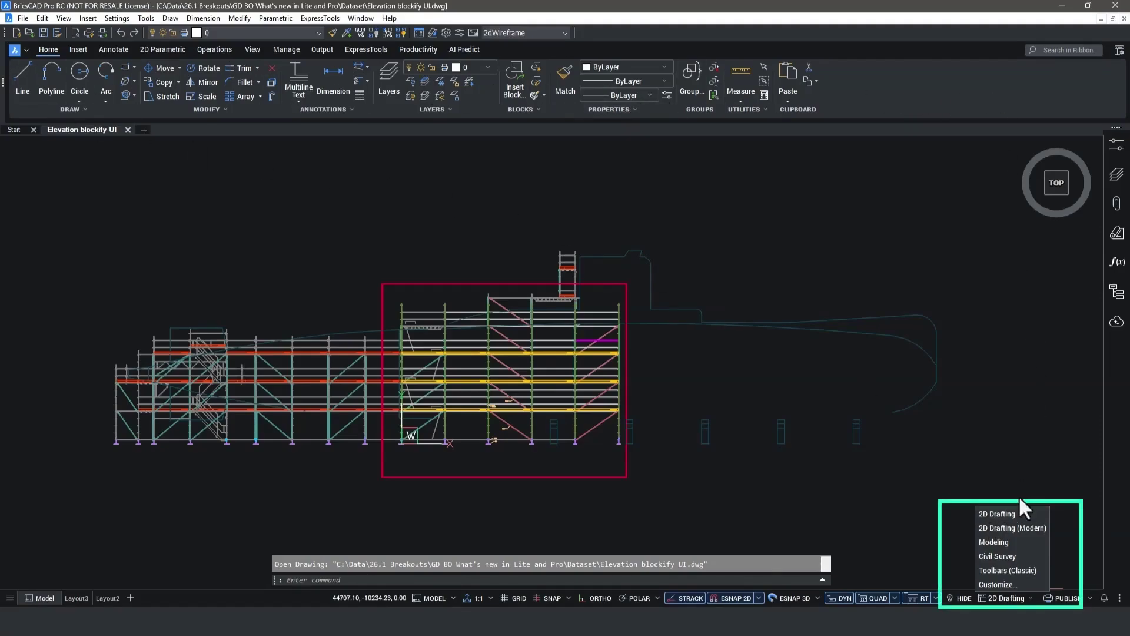
pyautogui.click(1018, 528)
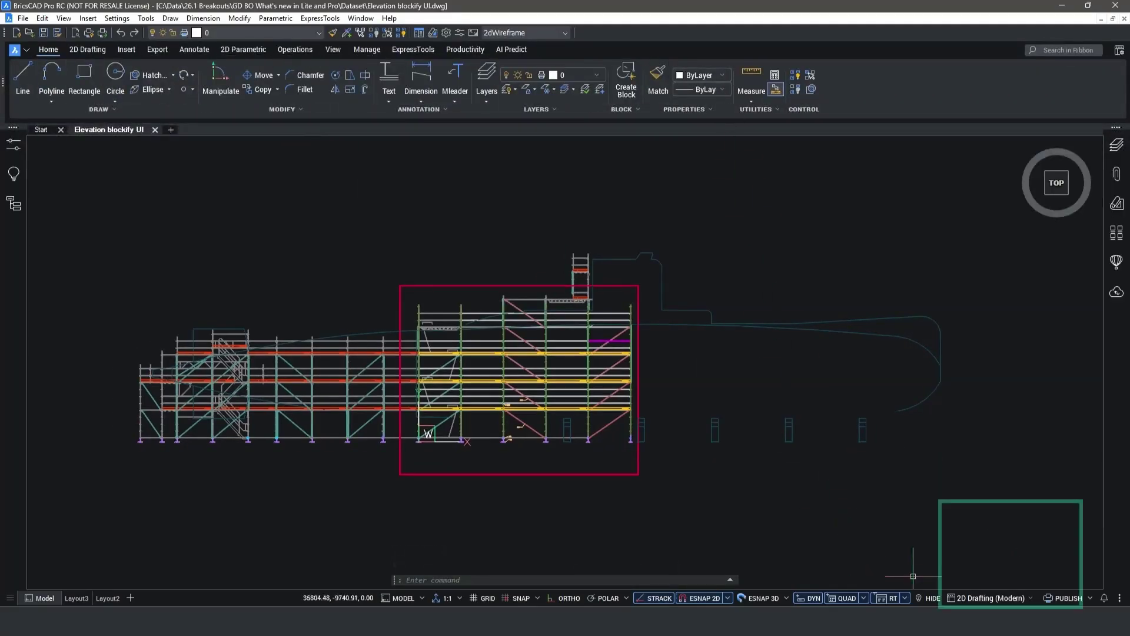
pyautogui.click(1031, 599)
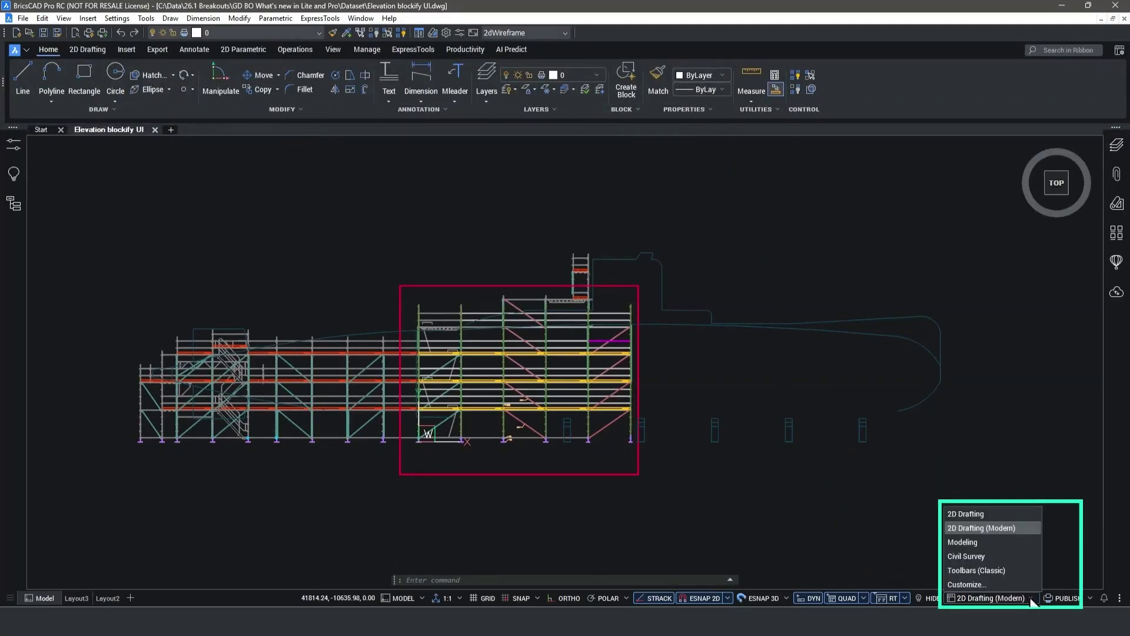
pyautogui.click(962, 542)
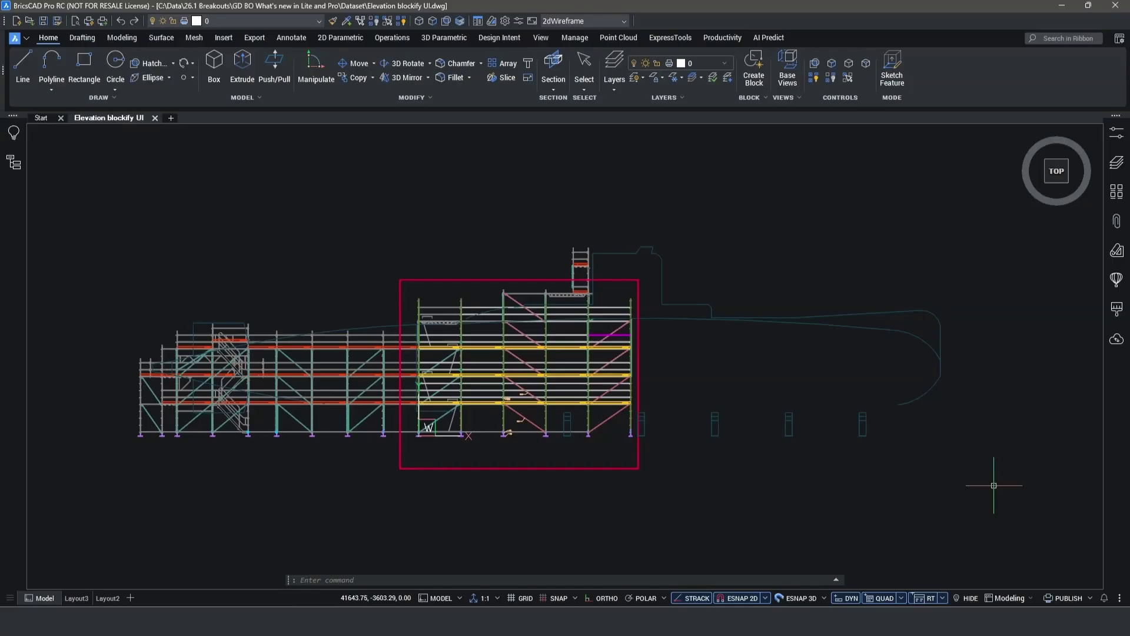
pyautogui.click(1032, 600)
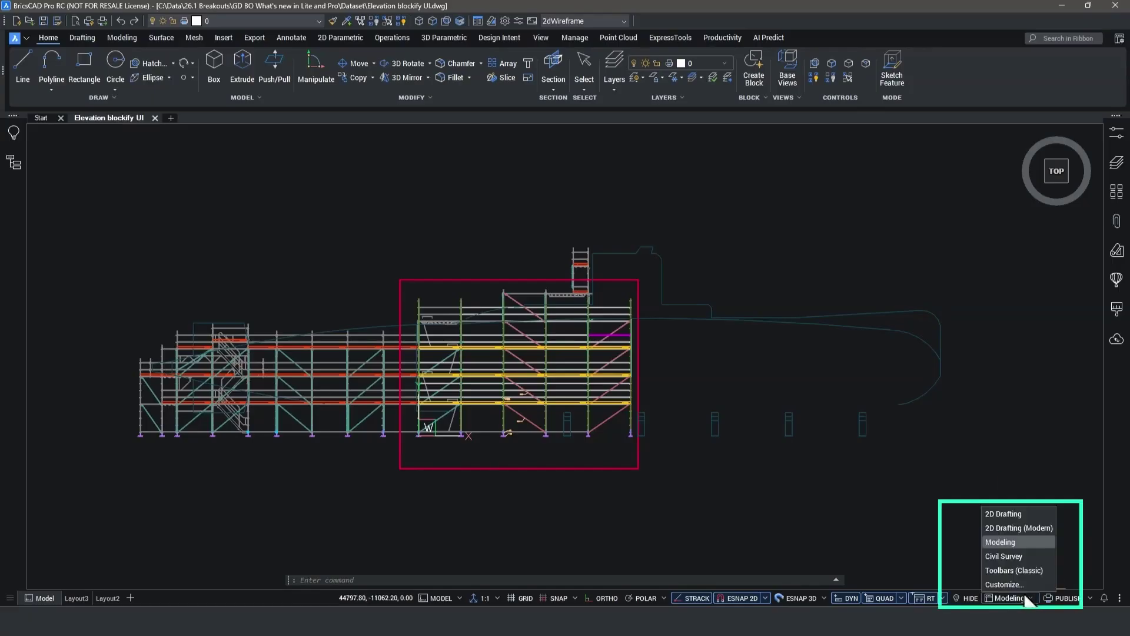
pyautogui.click(997, 553)
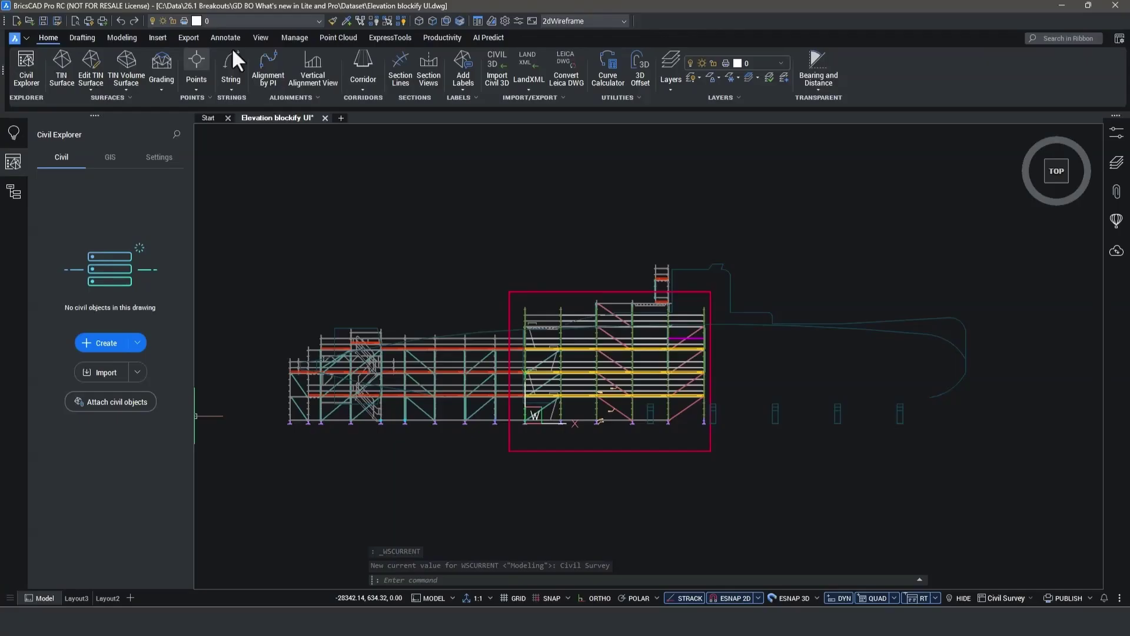
pyautogui.click(1007, 598)
pyautogui.click(994, 569)
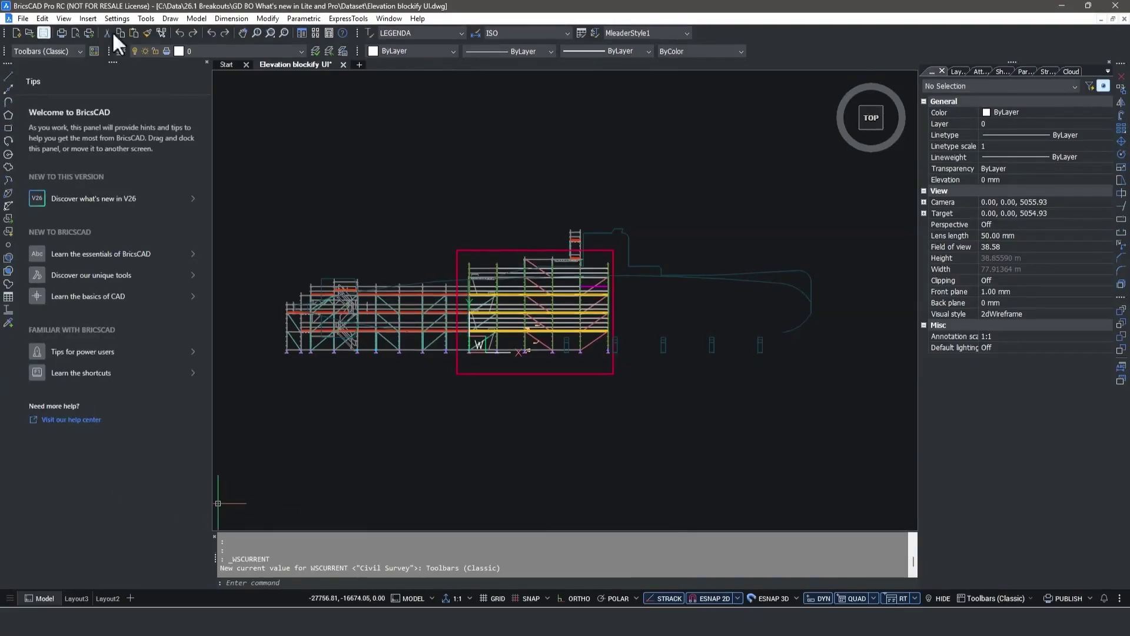
# Step: Browse the Layers, Attachments and Properties panel tabs, ending on Properties
pyautogui.click(955, 72)
pyautogui.click(980, 71)
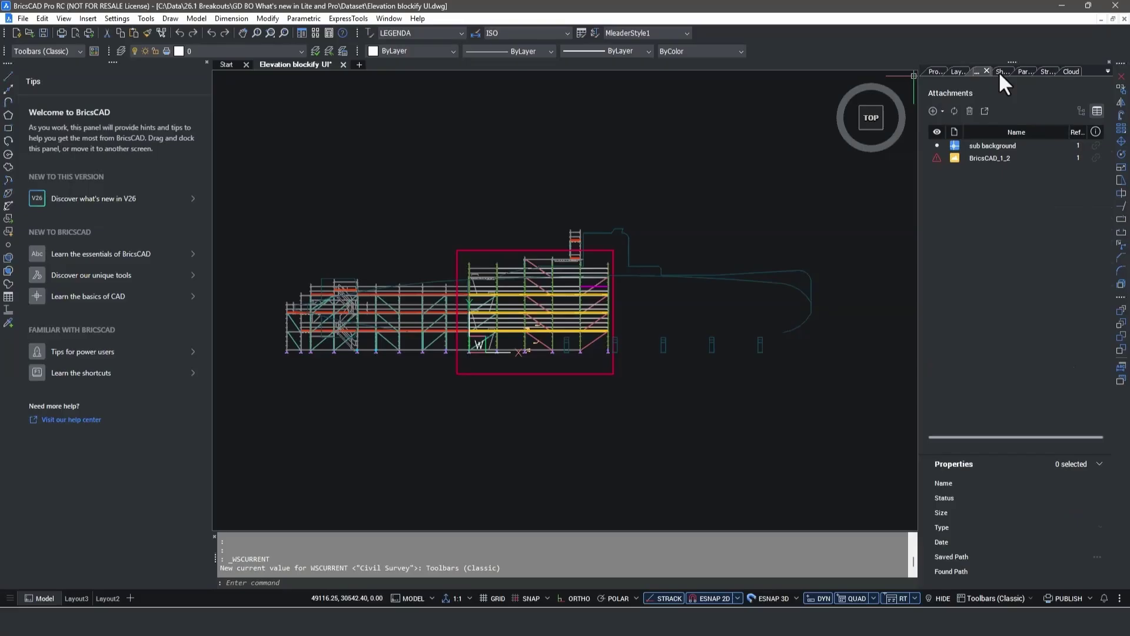
pyautogui.click(935, 71)
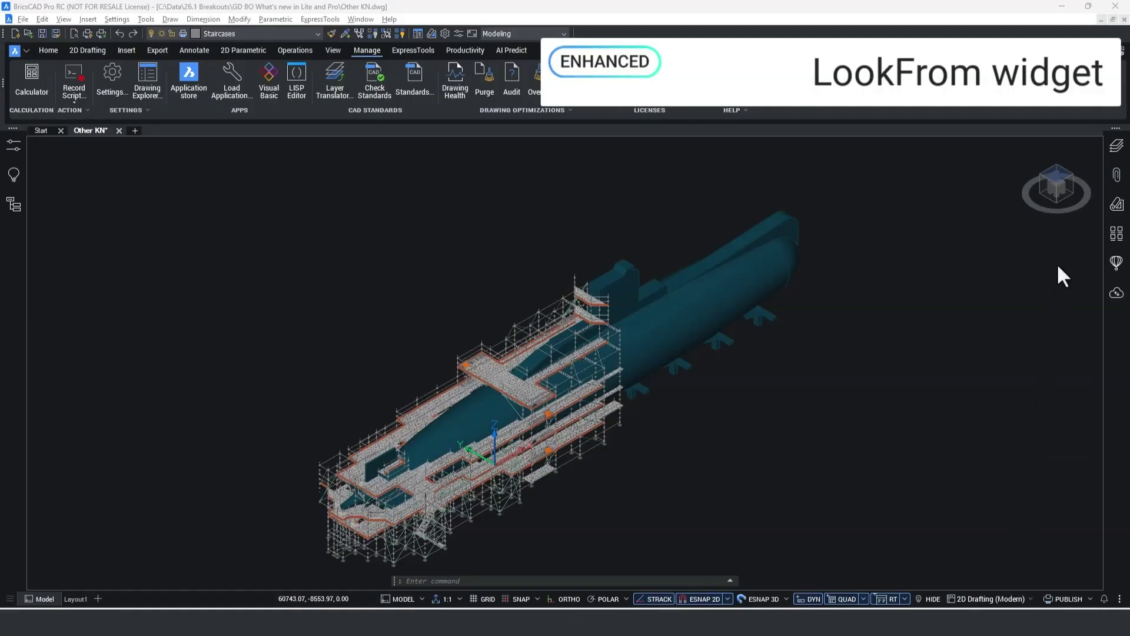
# Step: Use the LookFrom widget to view the model from Top, Left, Bottom, Back, isometric and Front
pyautogui.click(1059, 171)
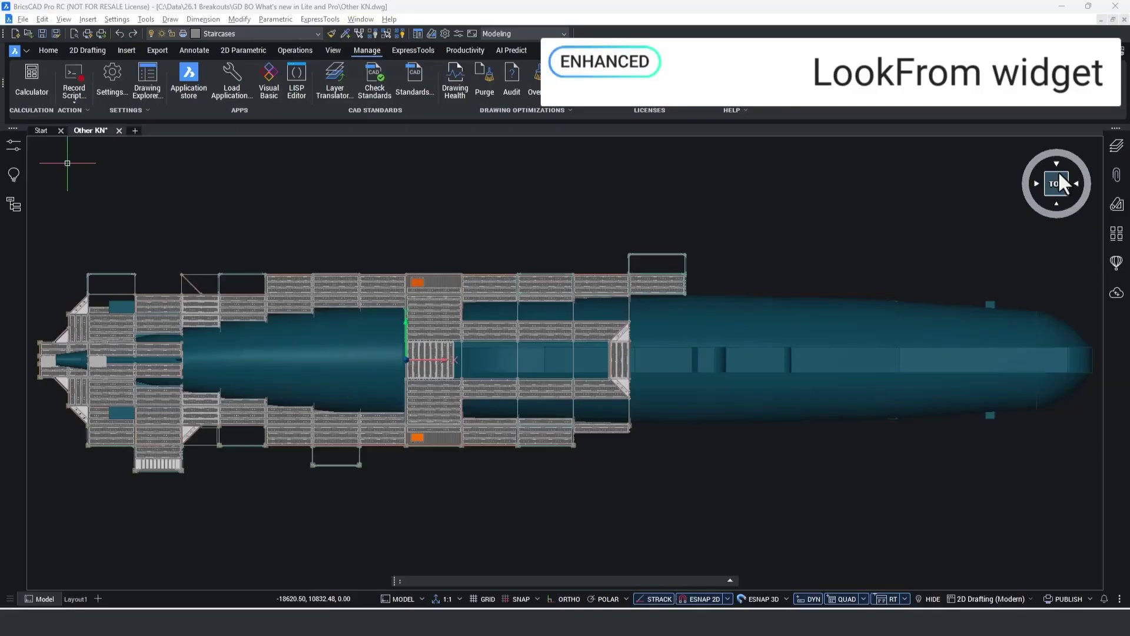
pyautogui.click(1037, 183)
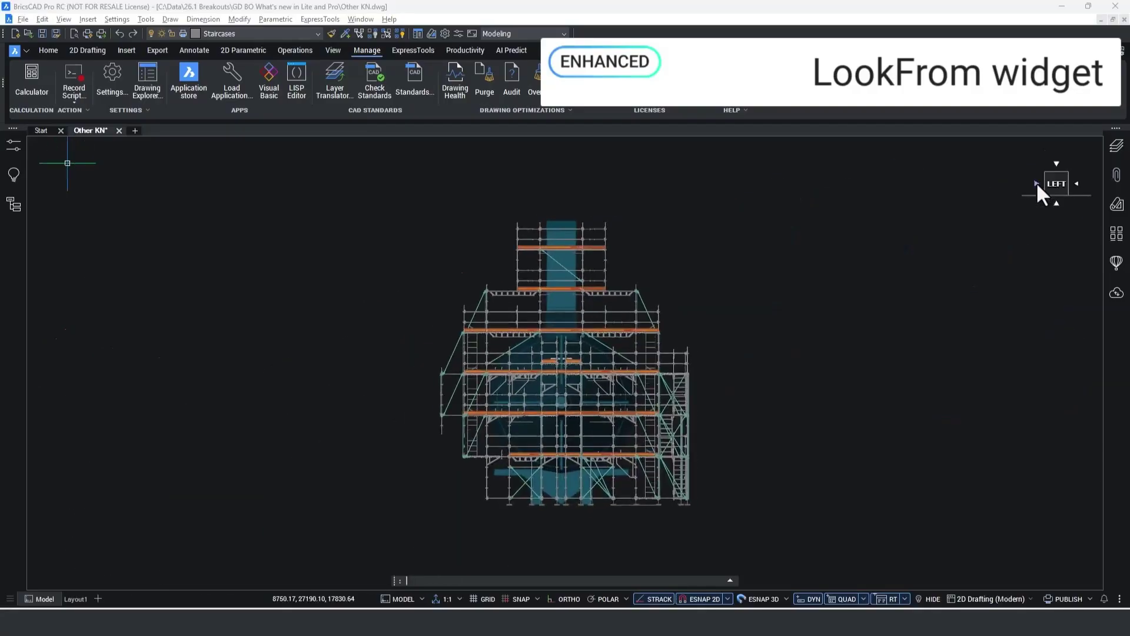
pyautogui.click(1057, 203)
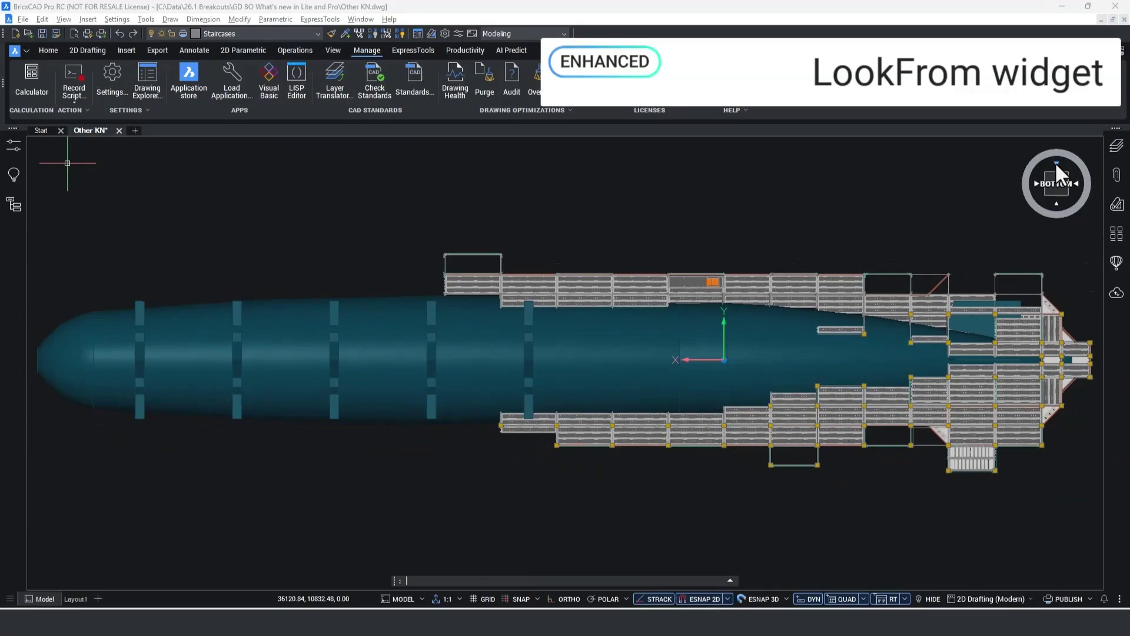
pyautogui.click(1057, 163)
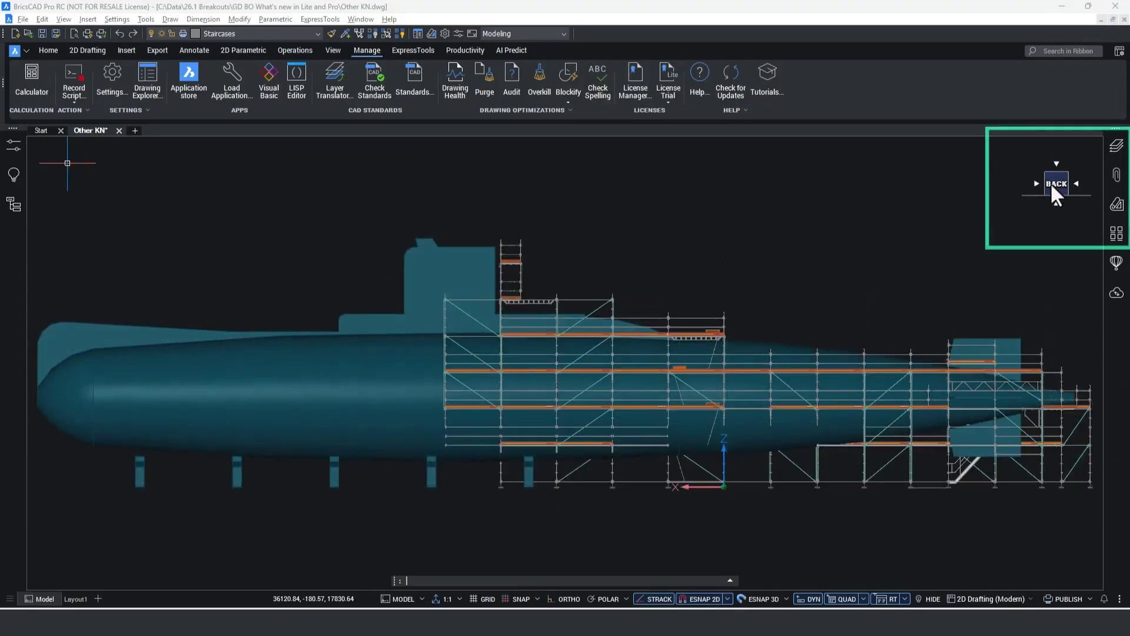
pyautogui.click(1056, 209)
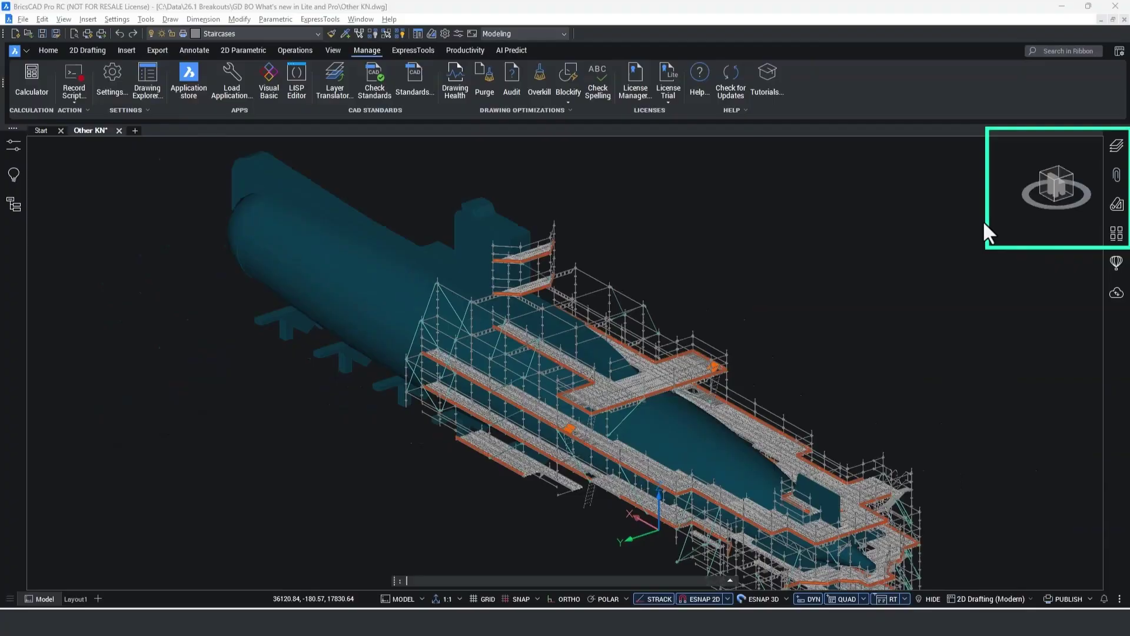
pyautogui.click(1066, 182)
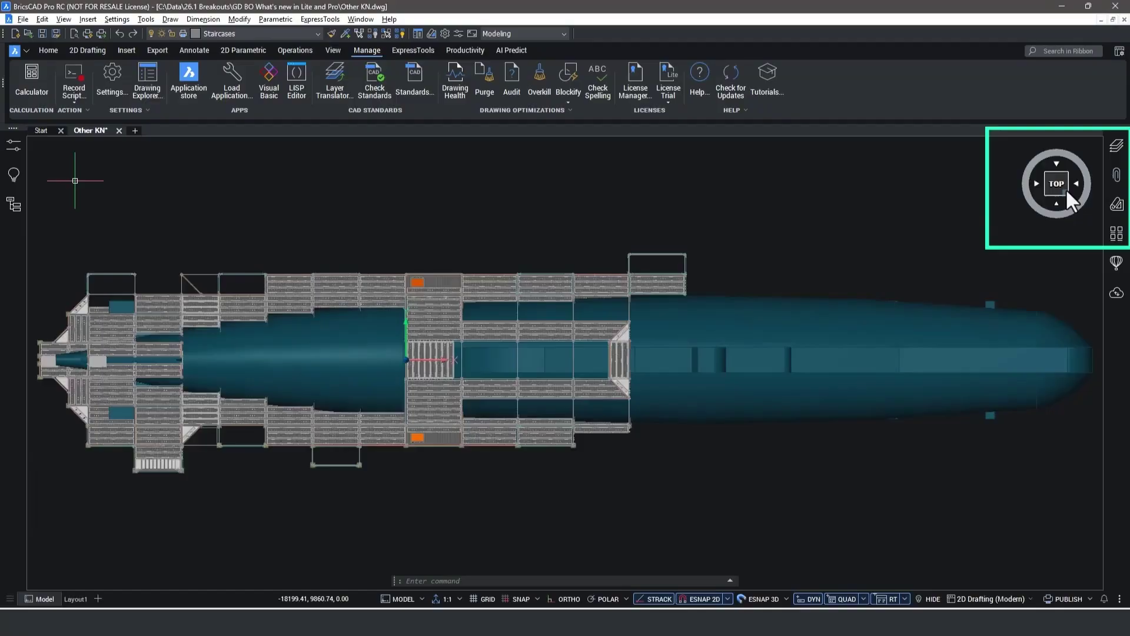
pyautogui.click(1065, 189)
pyautogui.click(1048, 189)
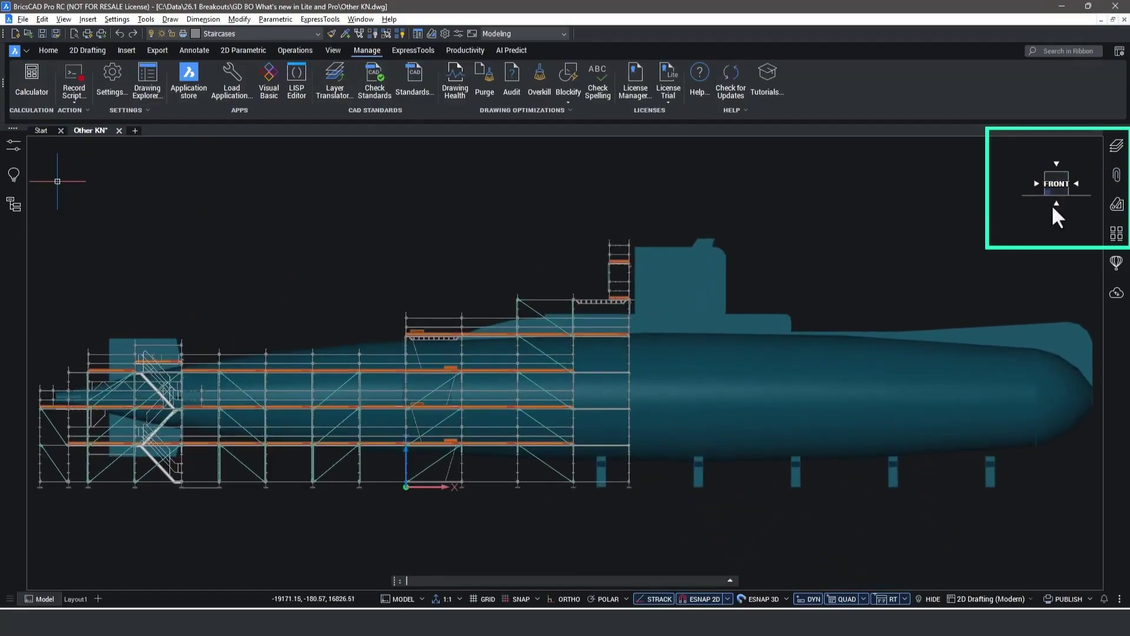
# Step: In an active Layout1 viewport, use LookFrom for a top view, then return to isometric
pyautogui.click(71, 599)
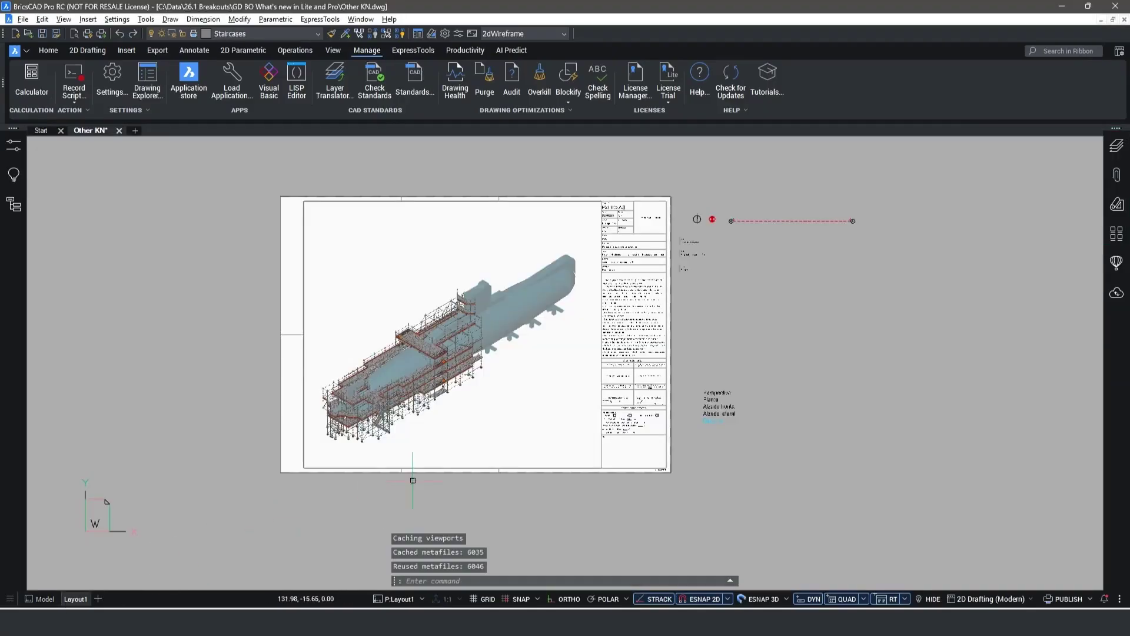
pyautogui.doubleClick(492, 395)
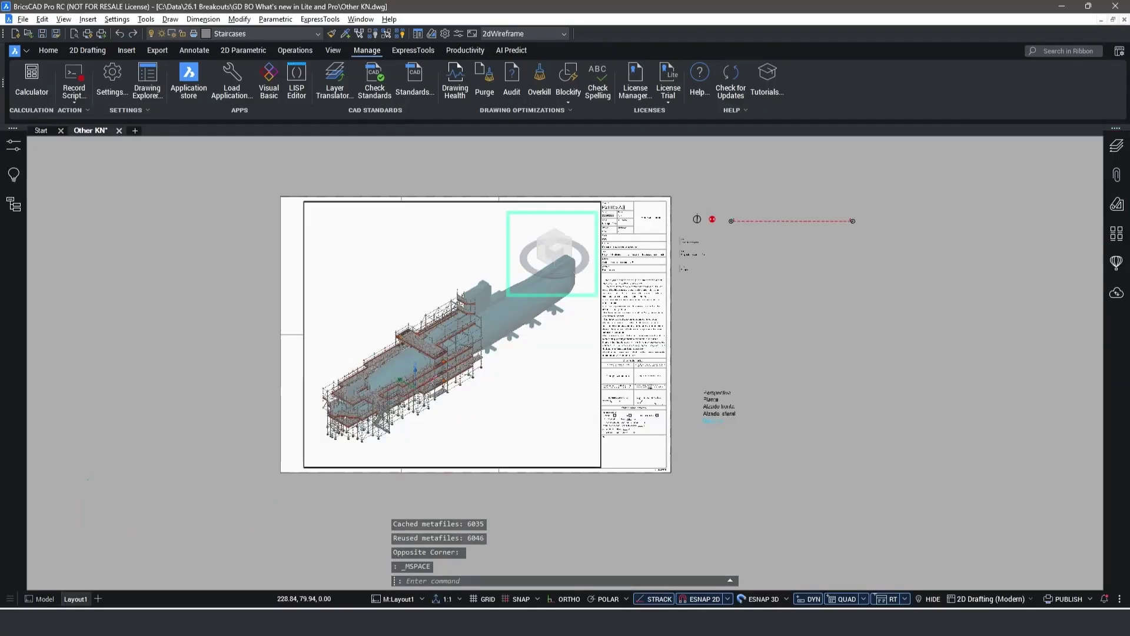
pyautogui.click(556, 247)
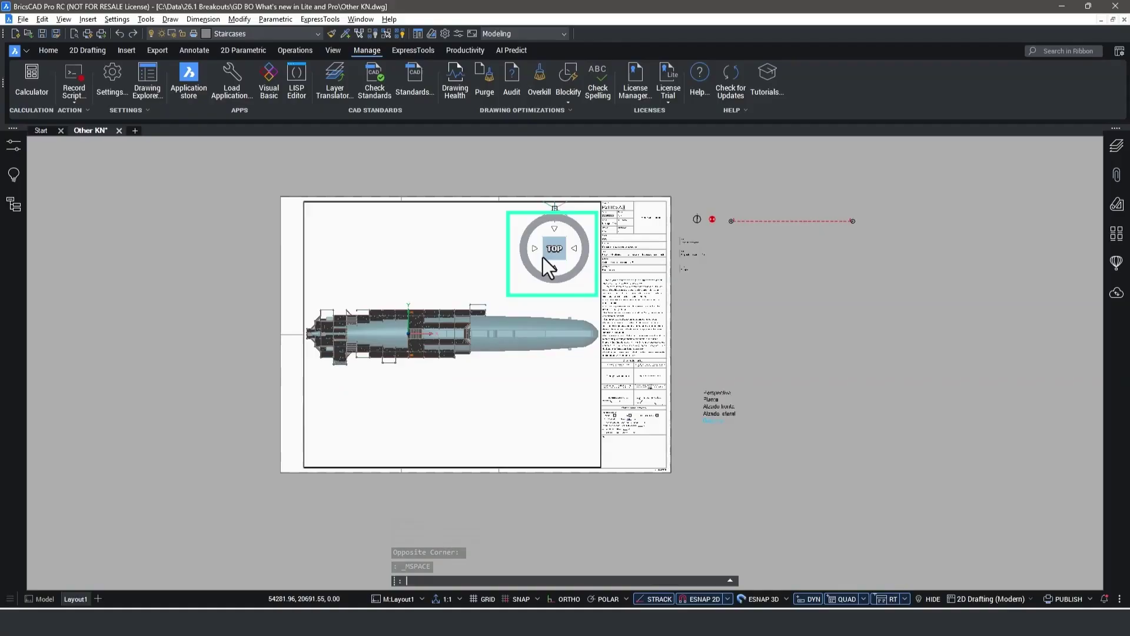
pyautogui.click(542, 257)
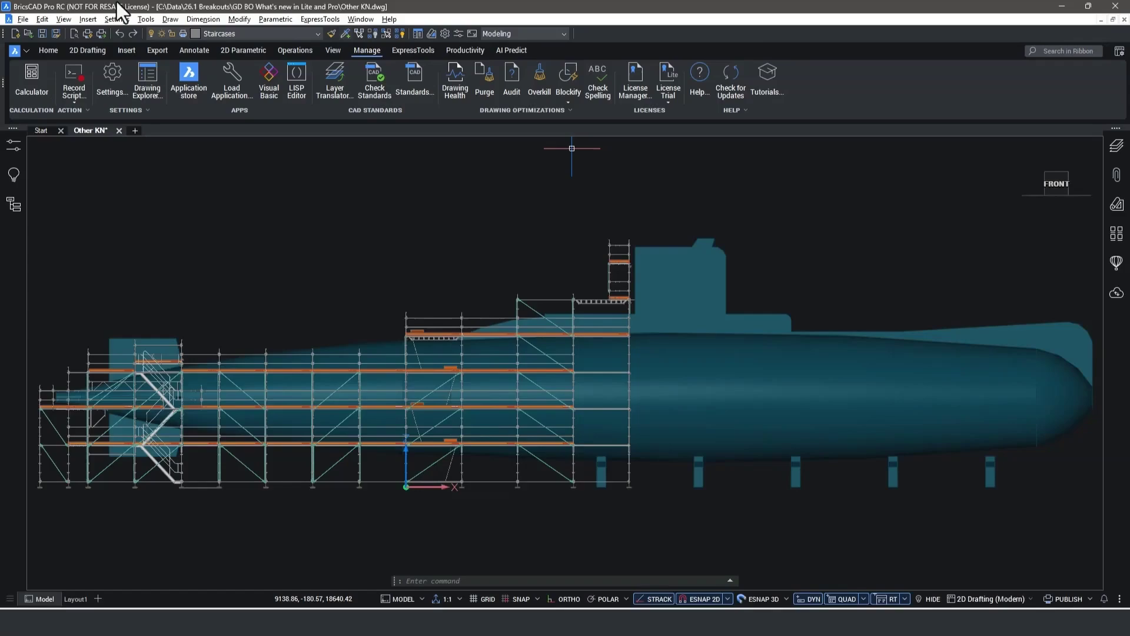
pyautogui.click(115, 67)
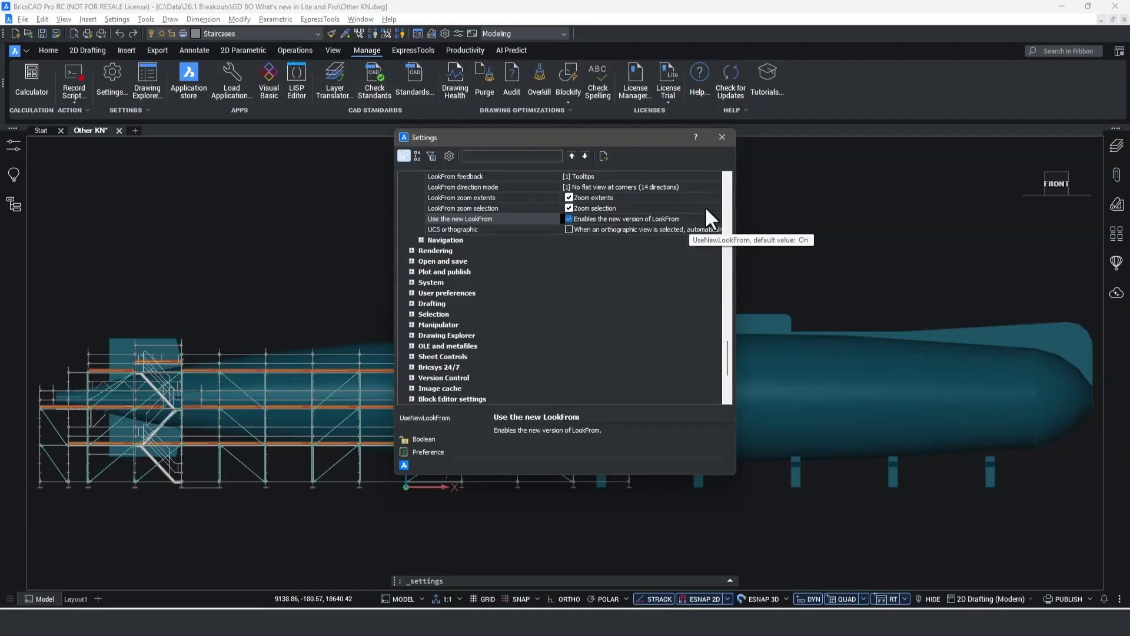
pyautogui.click(722, 136)
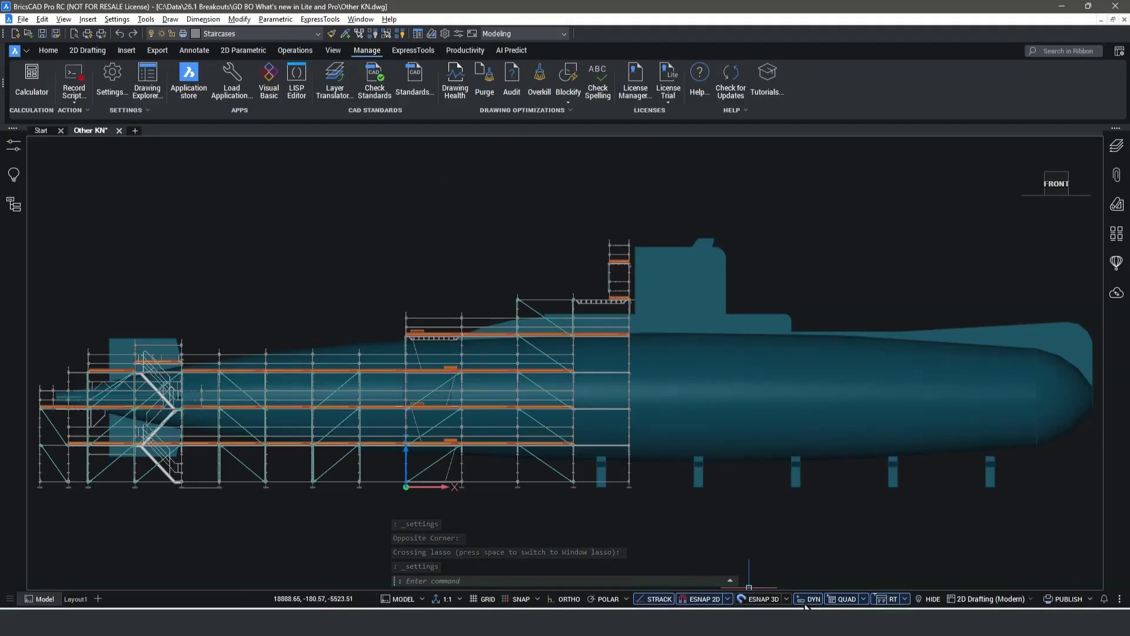
pyautogui.click(1119, 600)
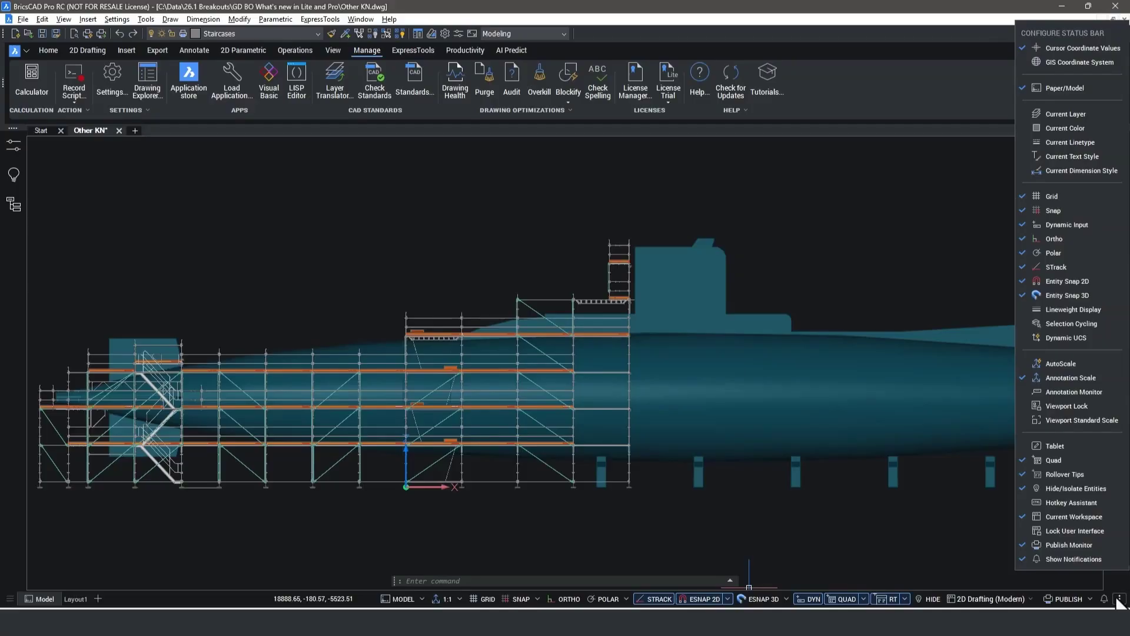
pyautogui.click(1119, 599)
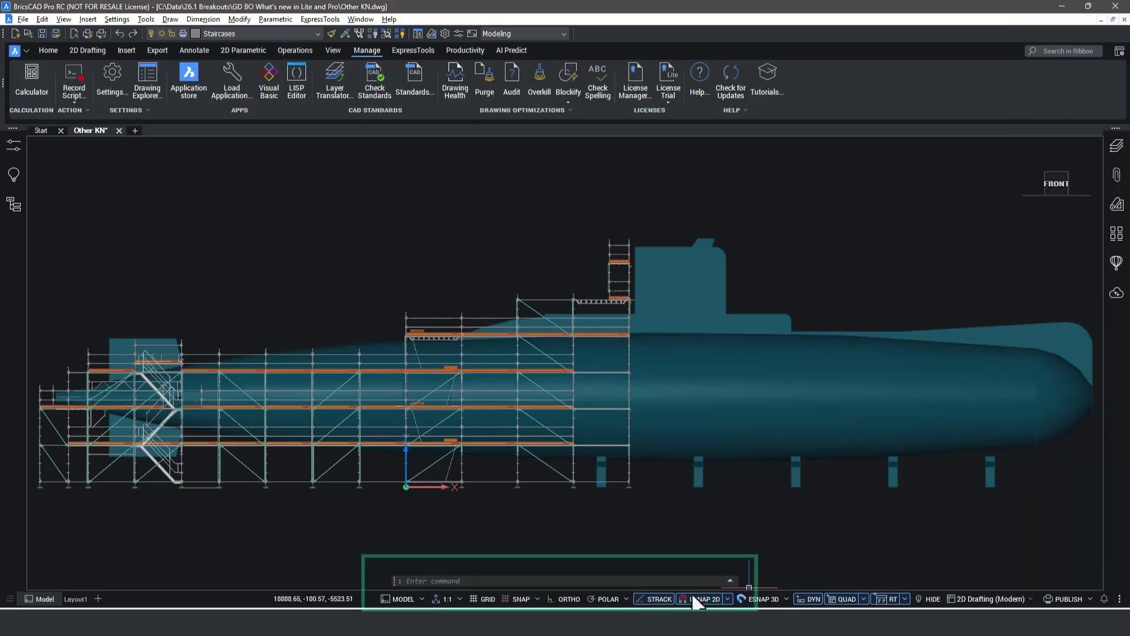
pyautogui.click(548, 582)
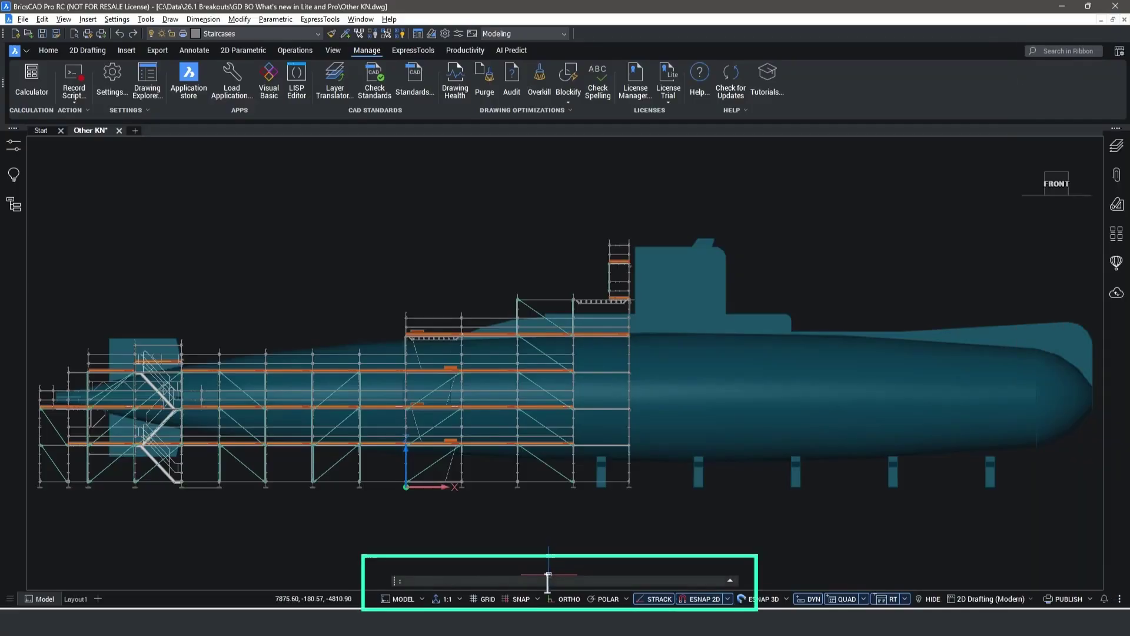
pyautogui.write('USENEWSTATUSBAR')
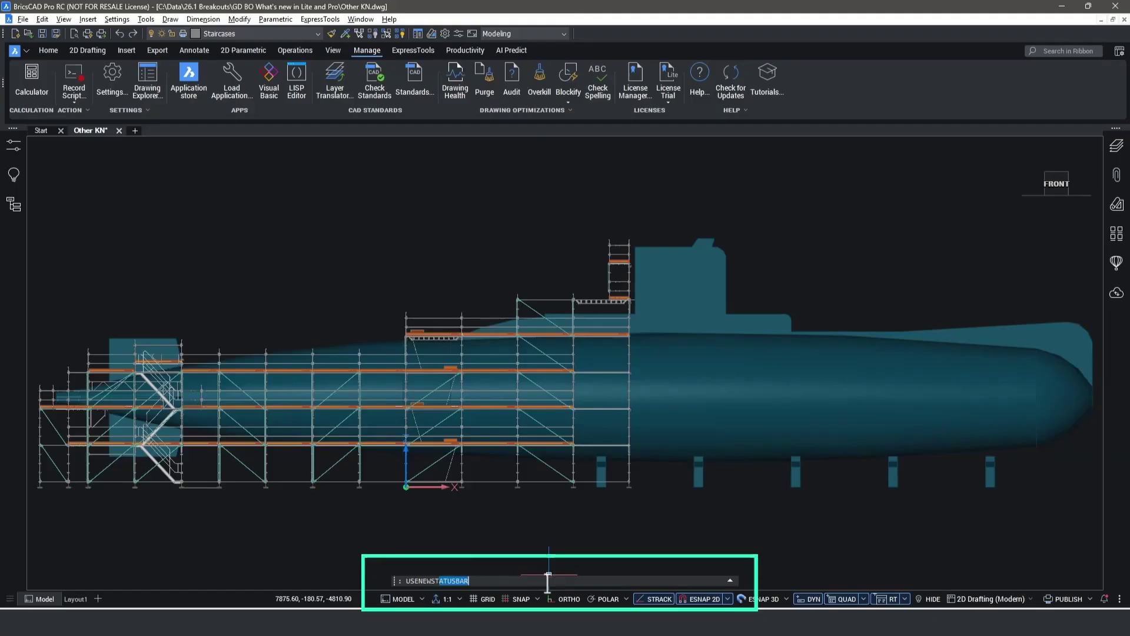
pyautogui.press('Return')
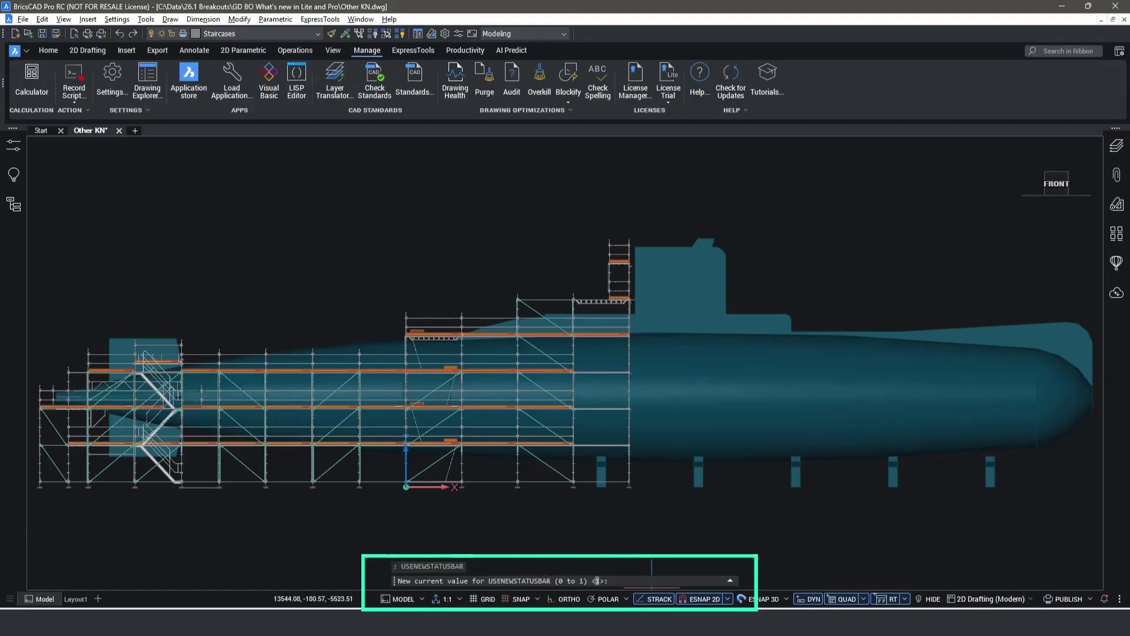
pyautogui.press('Escape')
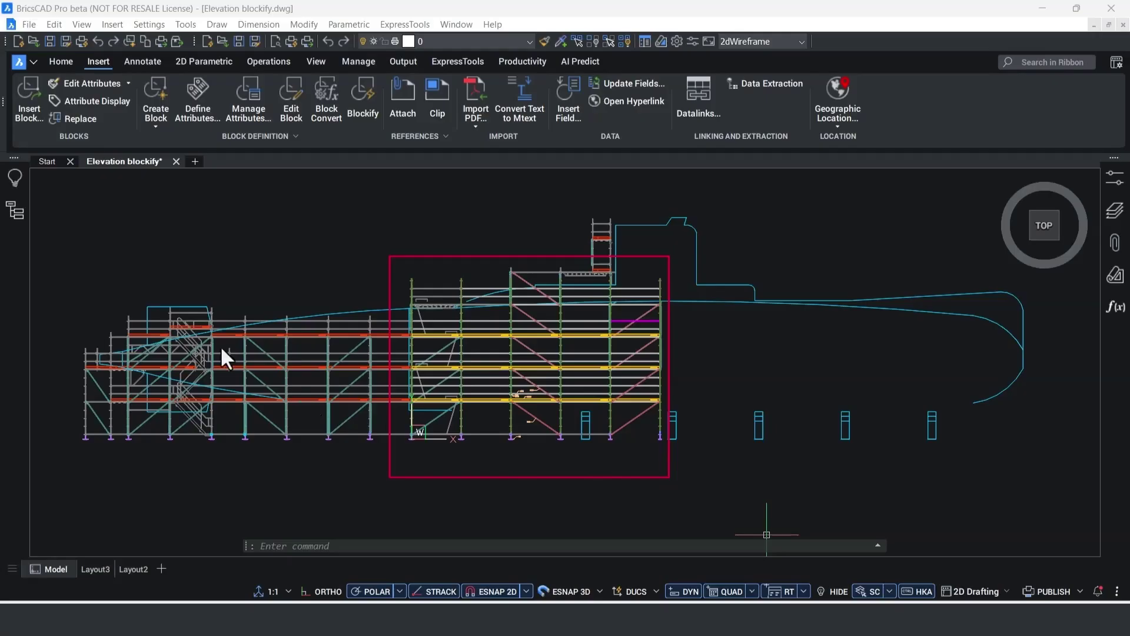
# Step: Highlight the Bracket 2, Diagonals, Standard 1 and ledgers block groups from the Structure panel
pyautogui.click(8, 211)
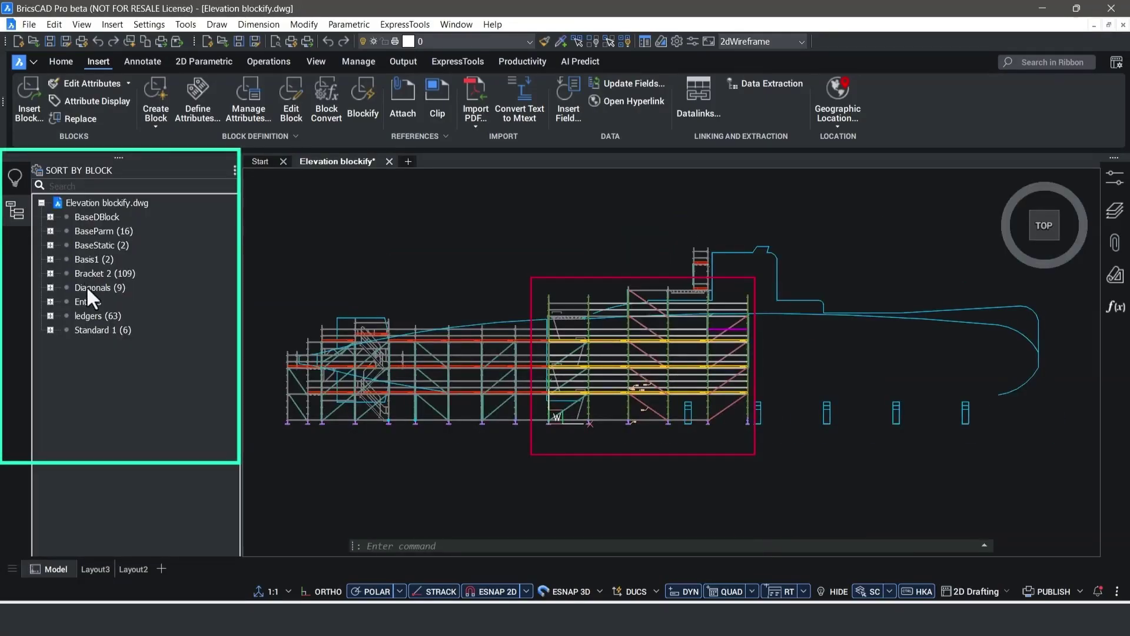
pyautogui.click(88, 274)
pyautogui.doubleClick(86, 272)
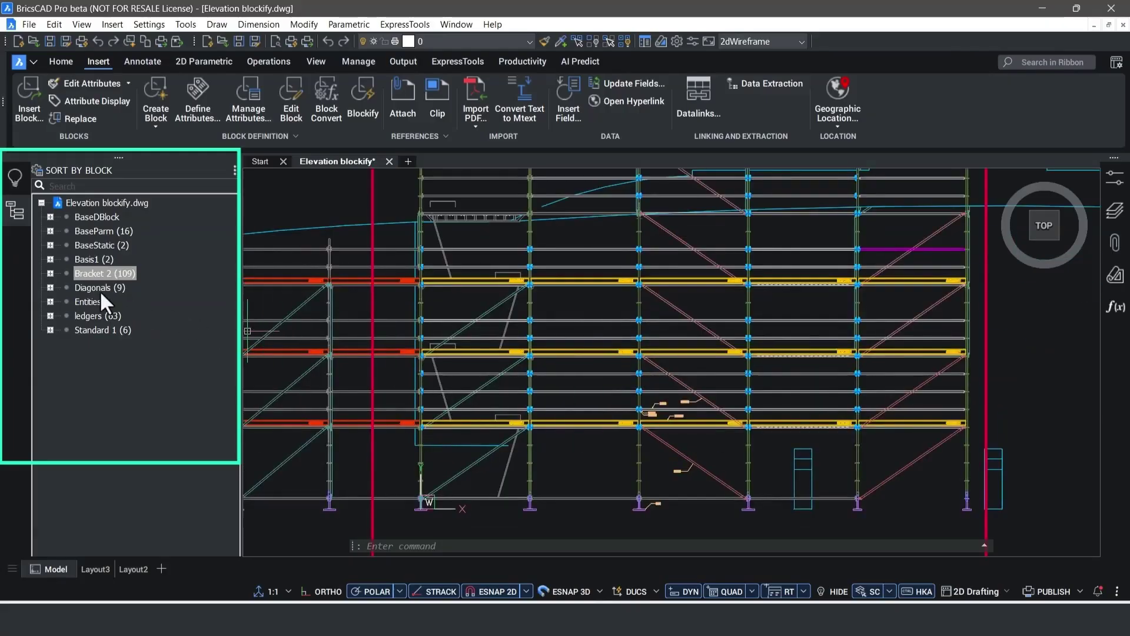
pyautogui.click(100, 289)
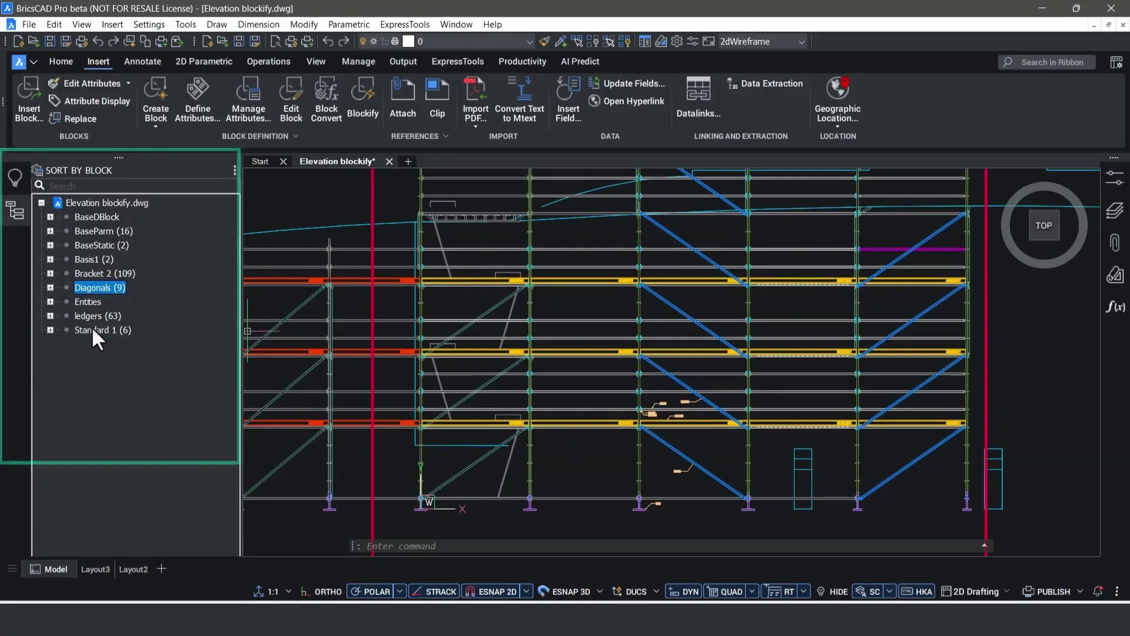
pyautogui.click(91, 328)
pyautogui.click(92, 316)
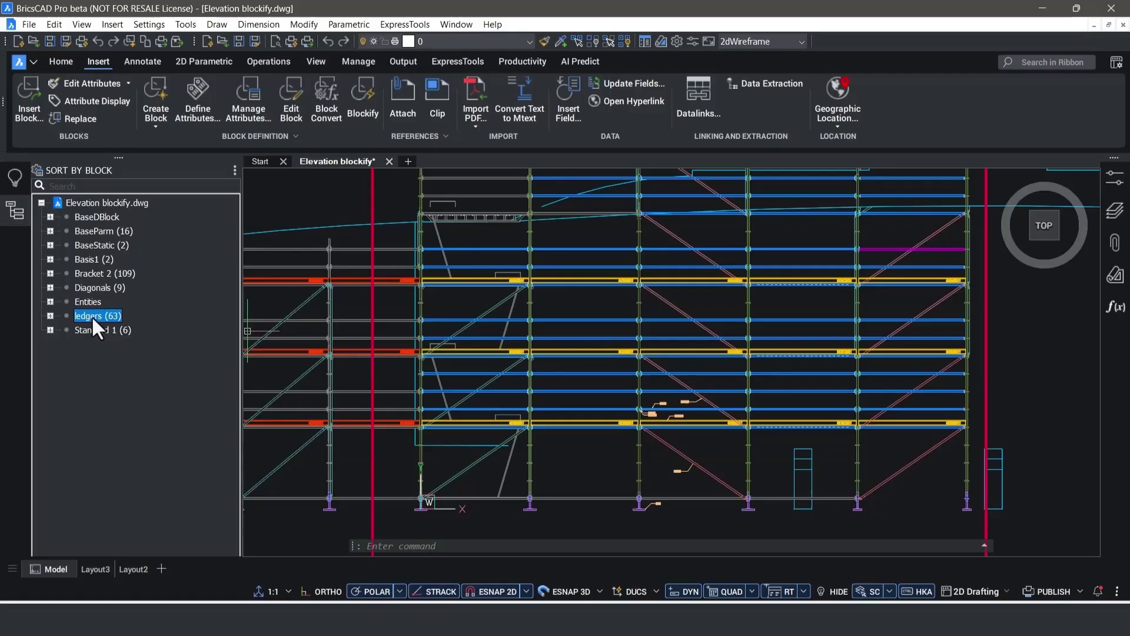
pyautogui.press('Escape')
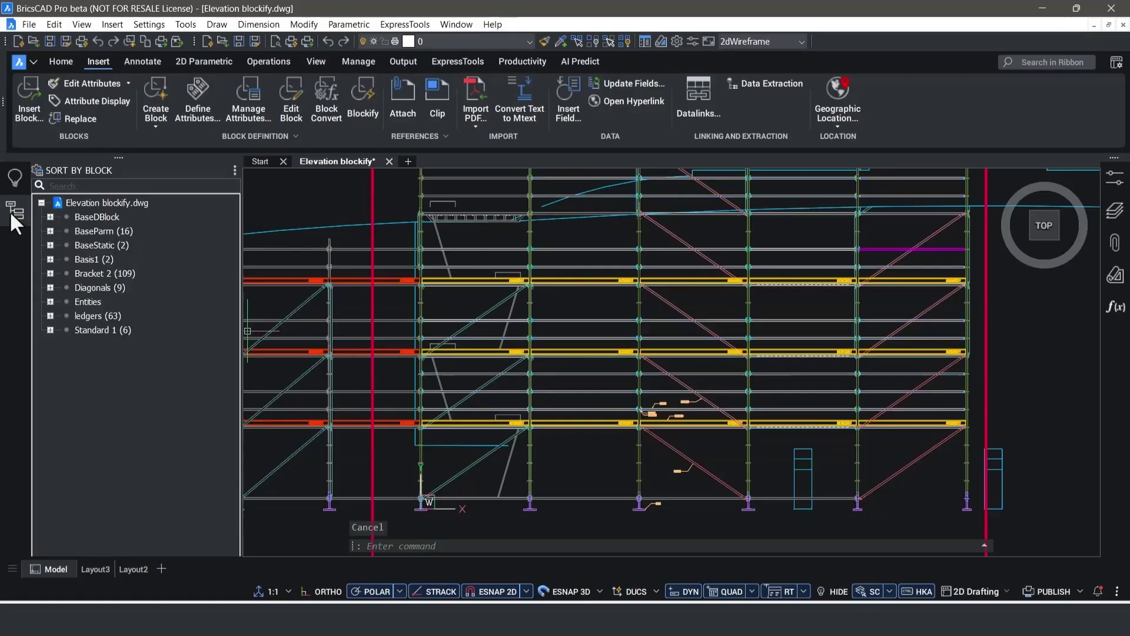
# Step: Collapse the Structure panel, inspect a single ledger, and restore the saved Blockify view
pyautogui.click(12, 211)
pyautogui.scroll(5, 735, 257)
pyautogui.click(759, 270)
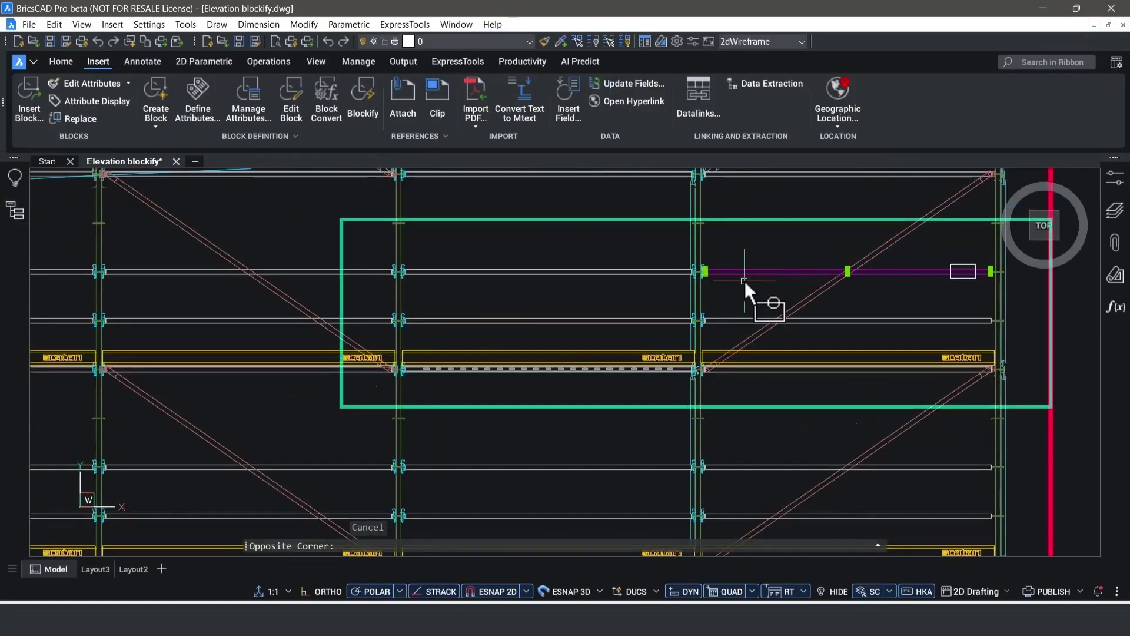
pyautogui.press('Escape')
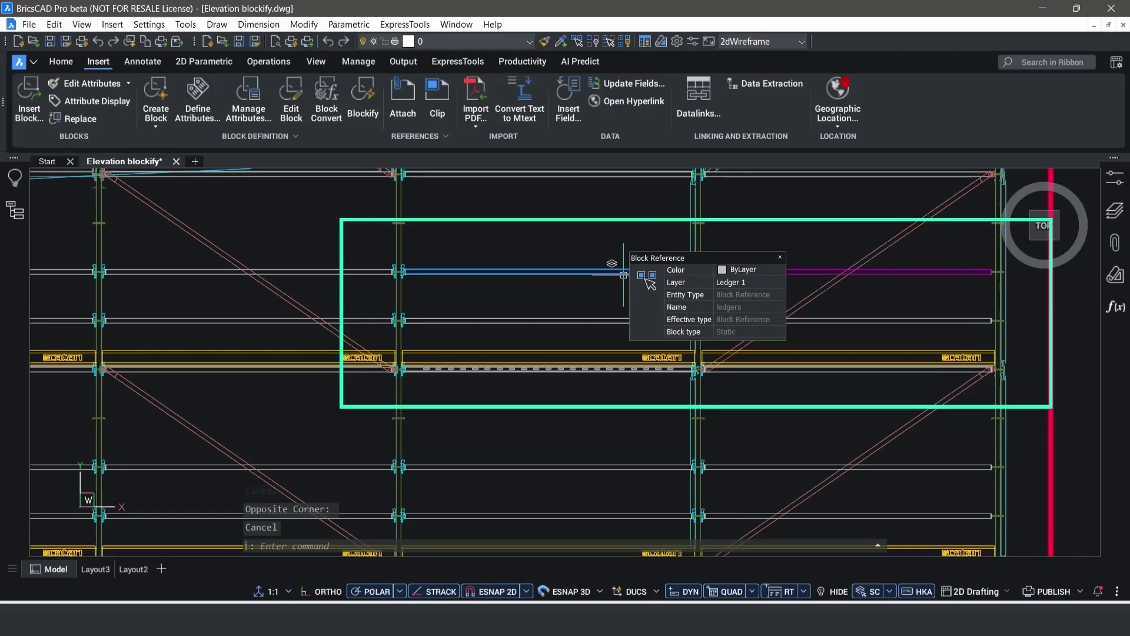
pyautogui.press('Escape')
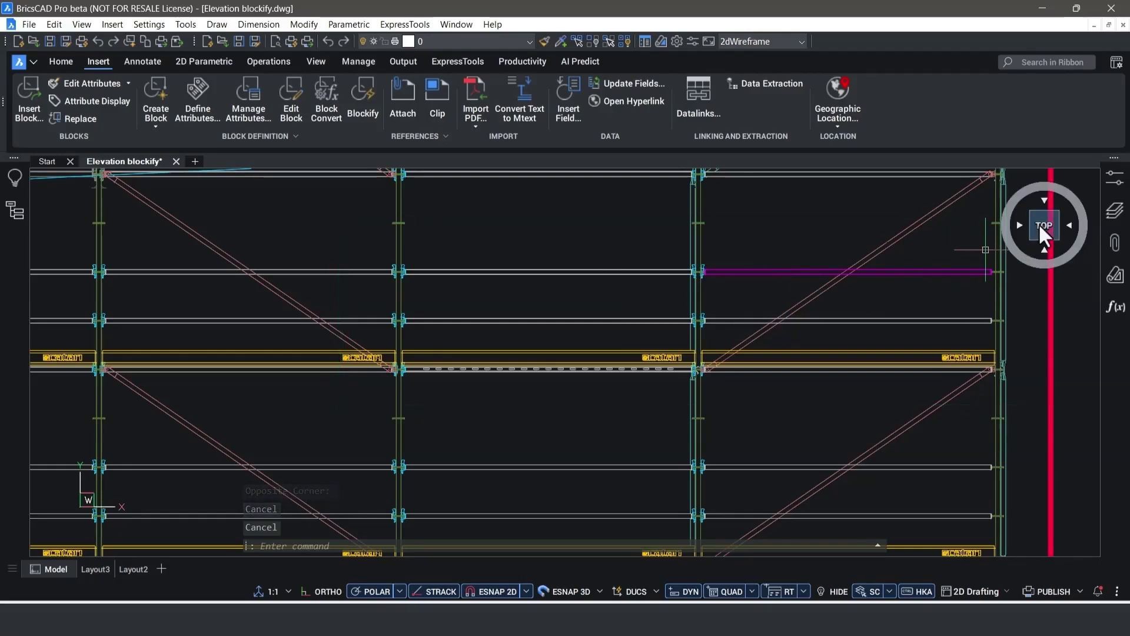
pyautogui.rightClick(1041, 227)
pyautogui.moveTo(1063, 254)
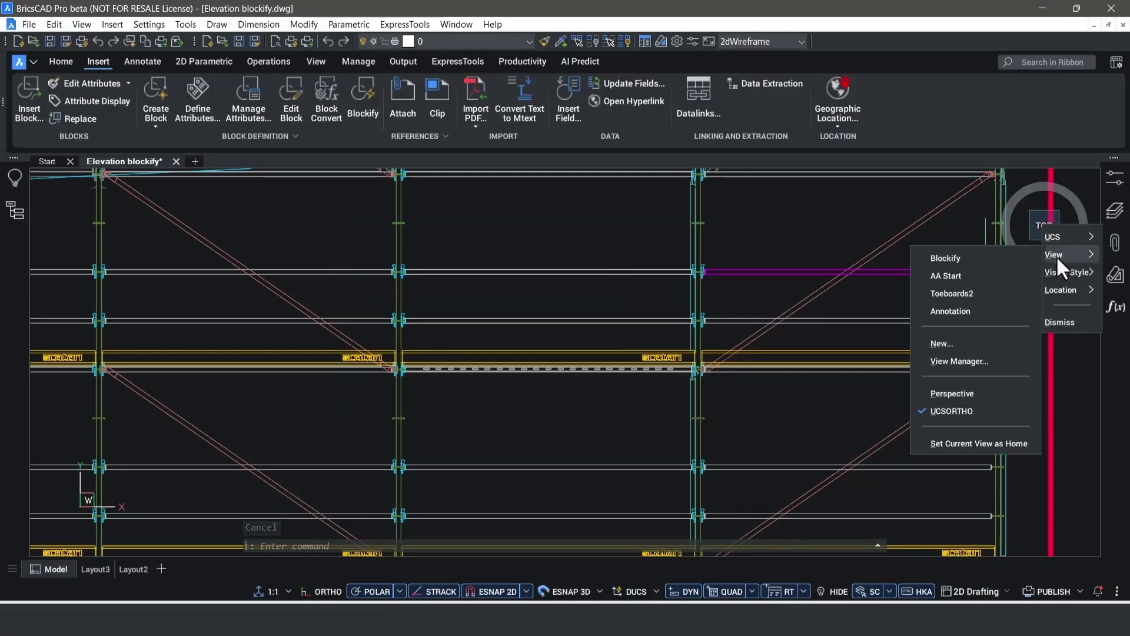
pyautogui.click(968, 257)
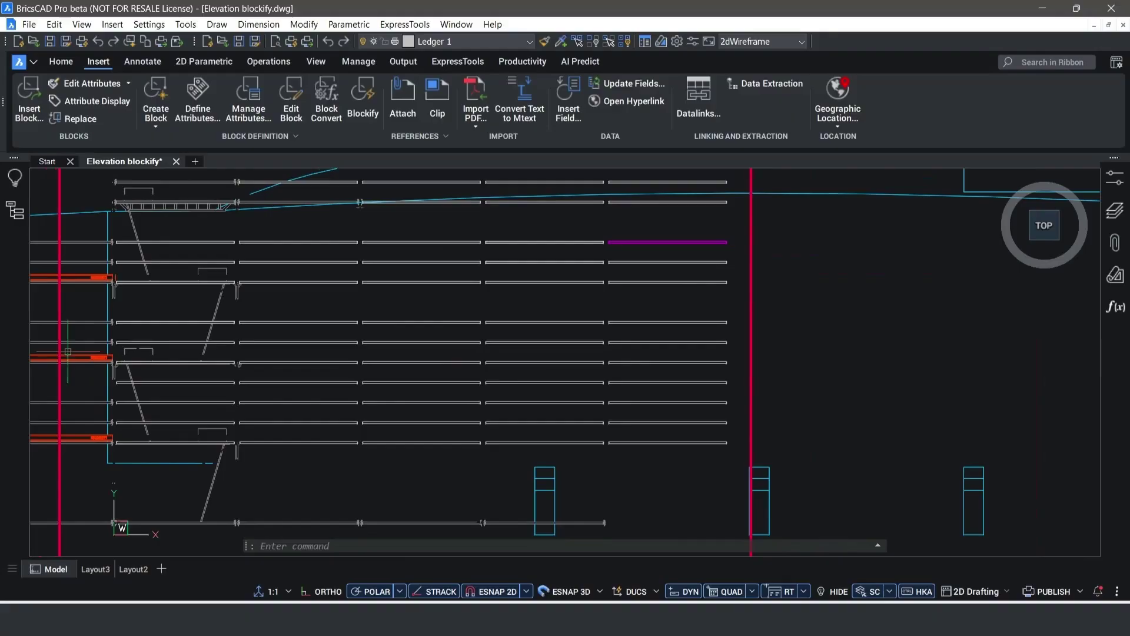
# Step: Define block 'more ledgers' from the magenta ledger, reusing the existing ledgers block definition
pyautogui.click(152, 106)
pyautogui.click(169, 144)
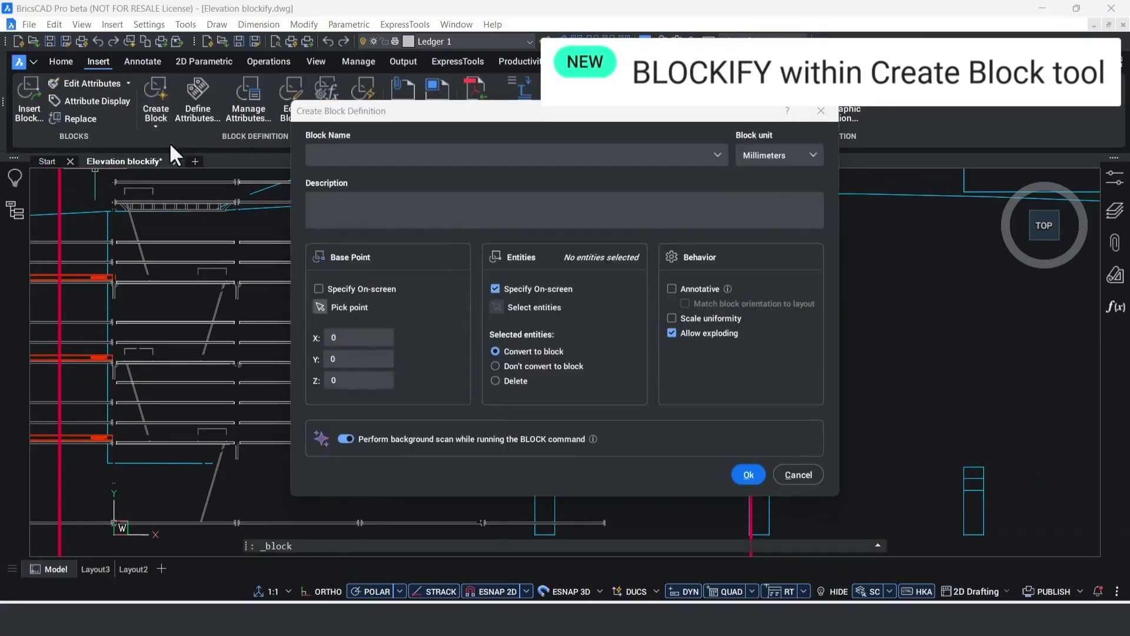
pyautogui.click(516, 158)
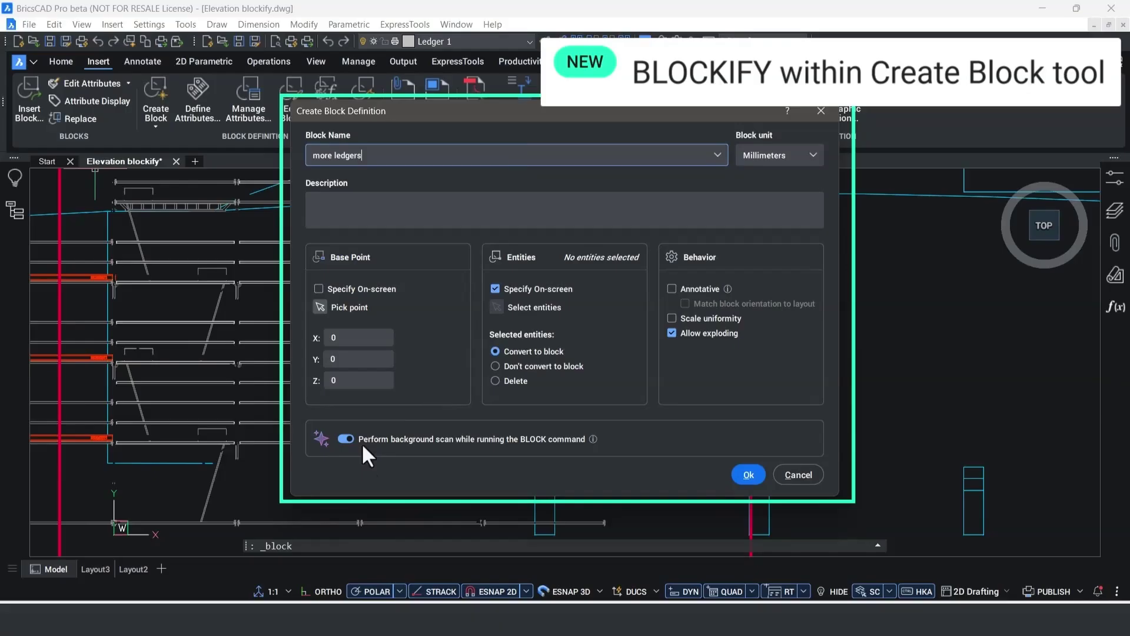
pyautogui.click(748, 475)
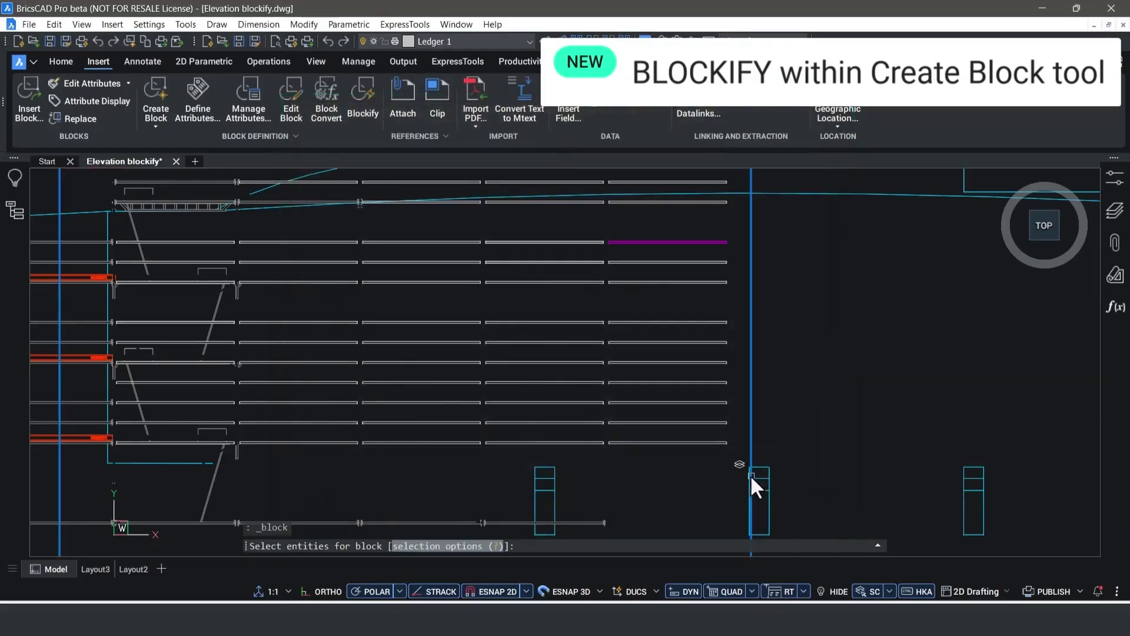
pyautogui.scroll(3, 727, 242)
pyautogui.click(740, 226)
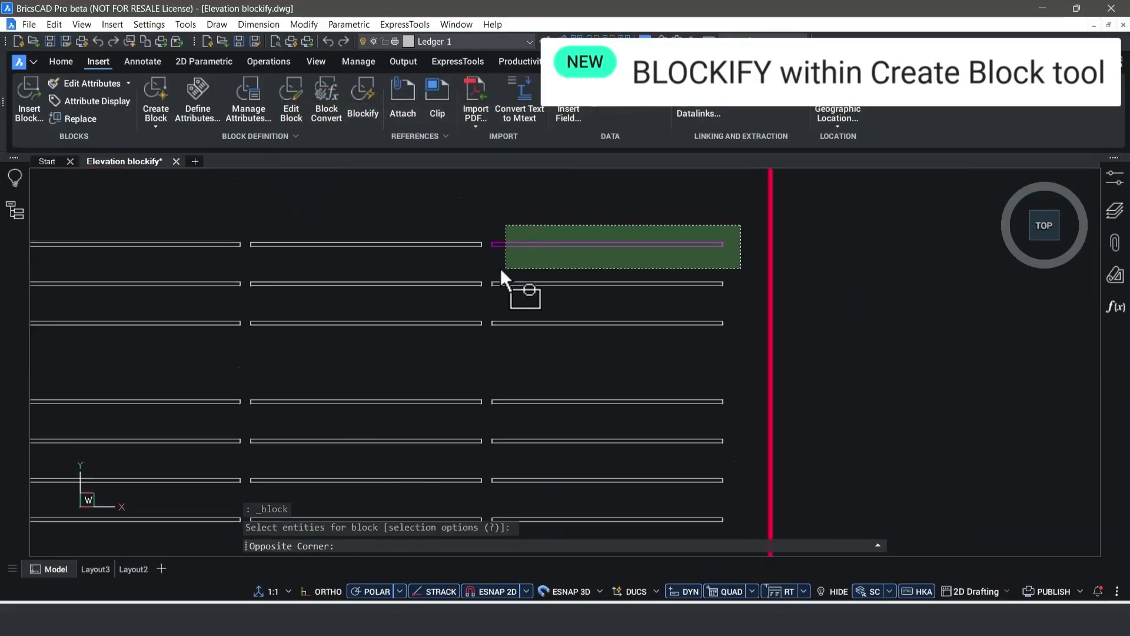
pyautogui.click(489, 263)
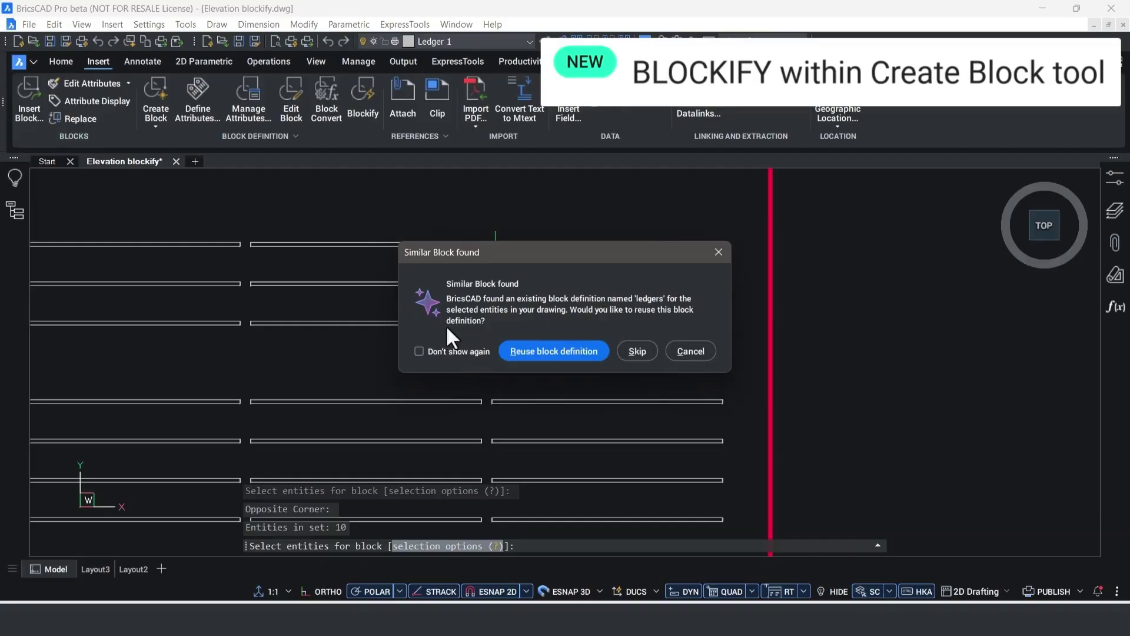
pyautogui.click(592, 352)
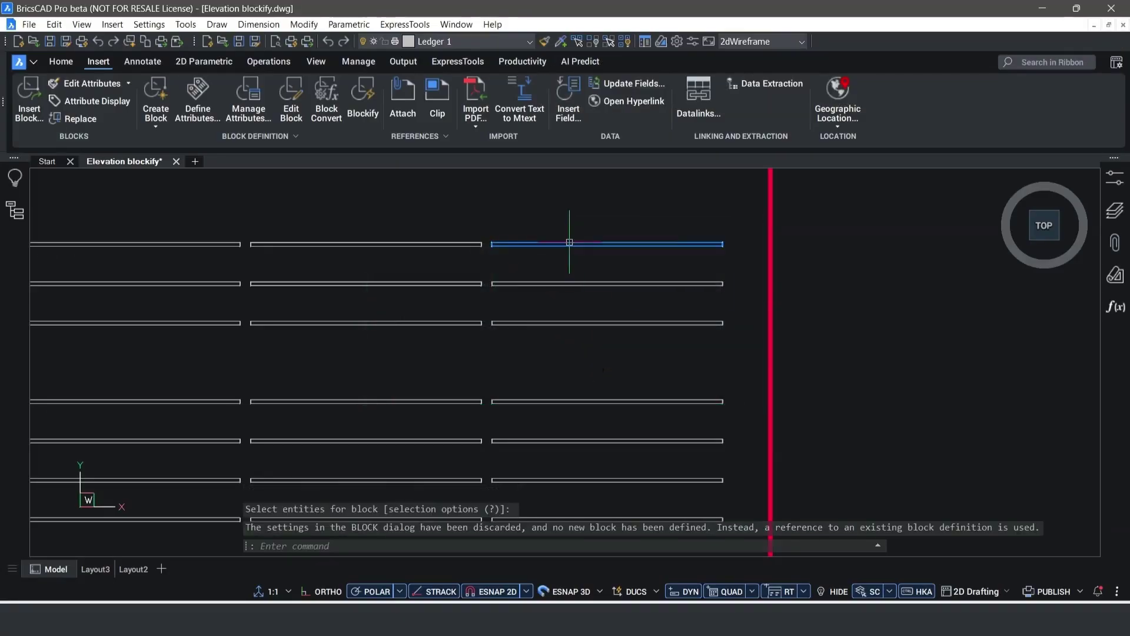
# Step: Window-select four toeboard lines, then clear the selection
pyautogui.moveTo(569, 242)
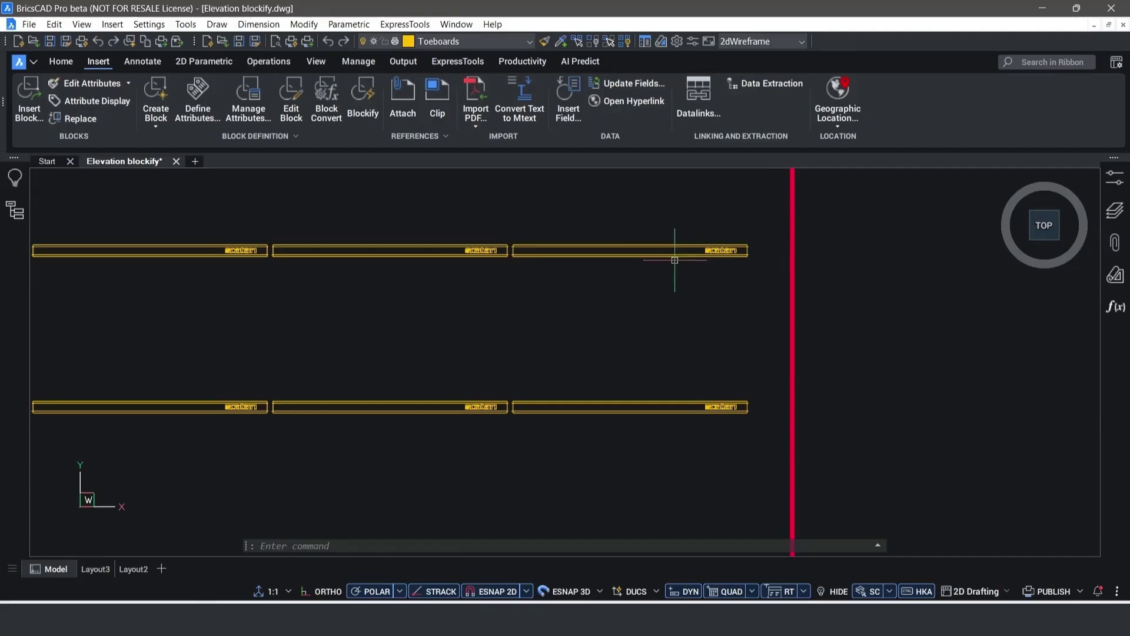
pyautogui.click(621, 227)
pyautogui.click(605, 275)
pyautogui.press('Escape')
pyautogui.press('Escape')
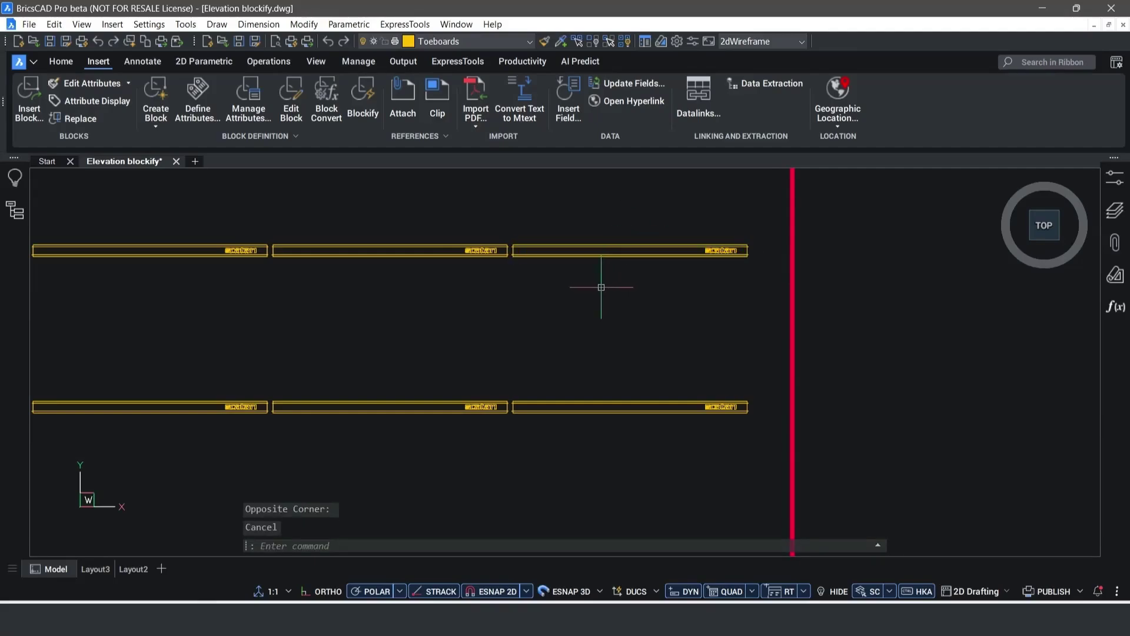
# Step: Create block toeboards1 from the top-right toeboard and scan the drawing for matches
pyautogui.click(147, 101)
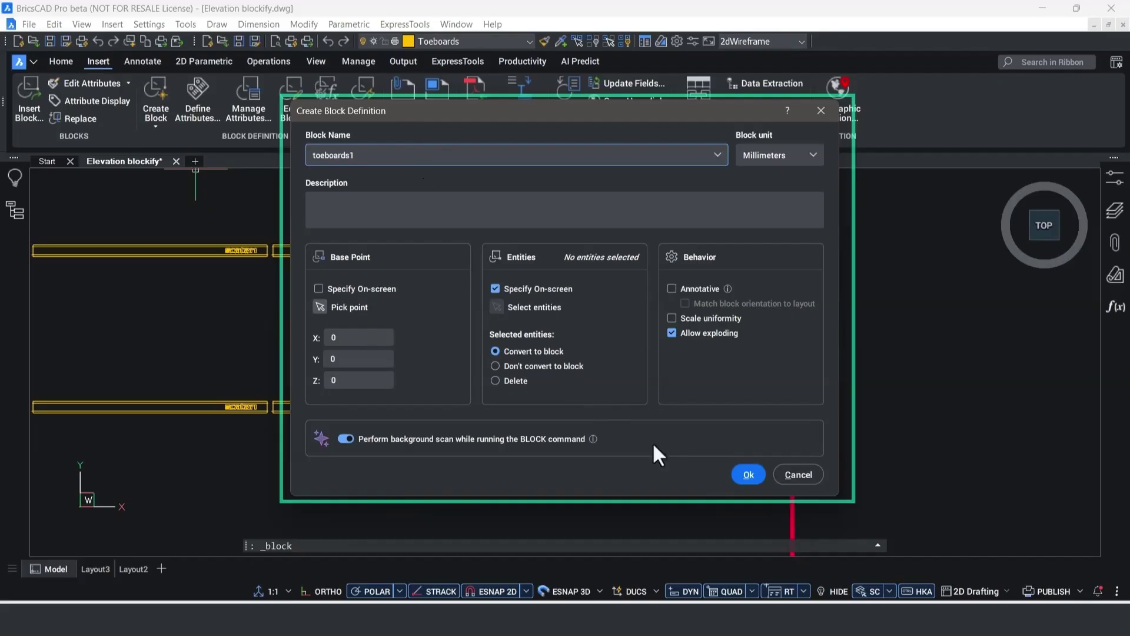
pyautogui.click(749, 474)
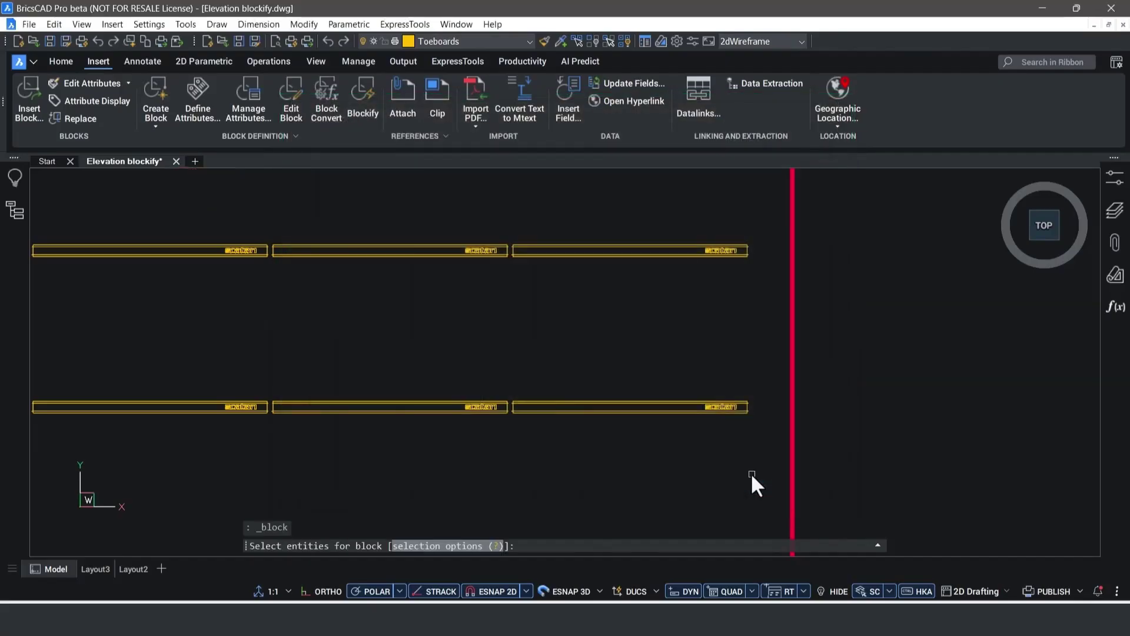
pyautogui.click(774, 226)
pyautogui.scroll(2, 553, 294)
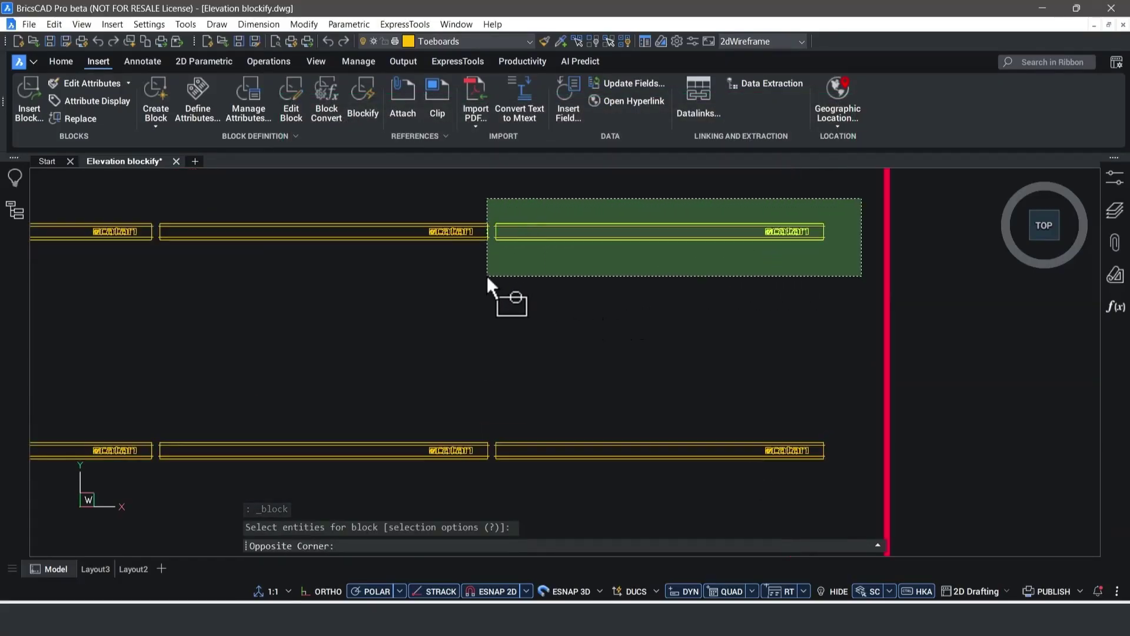
pyautogui.click(493, 274)
pyautogui.press('Return')
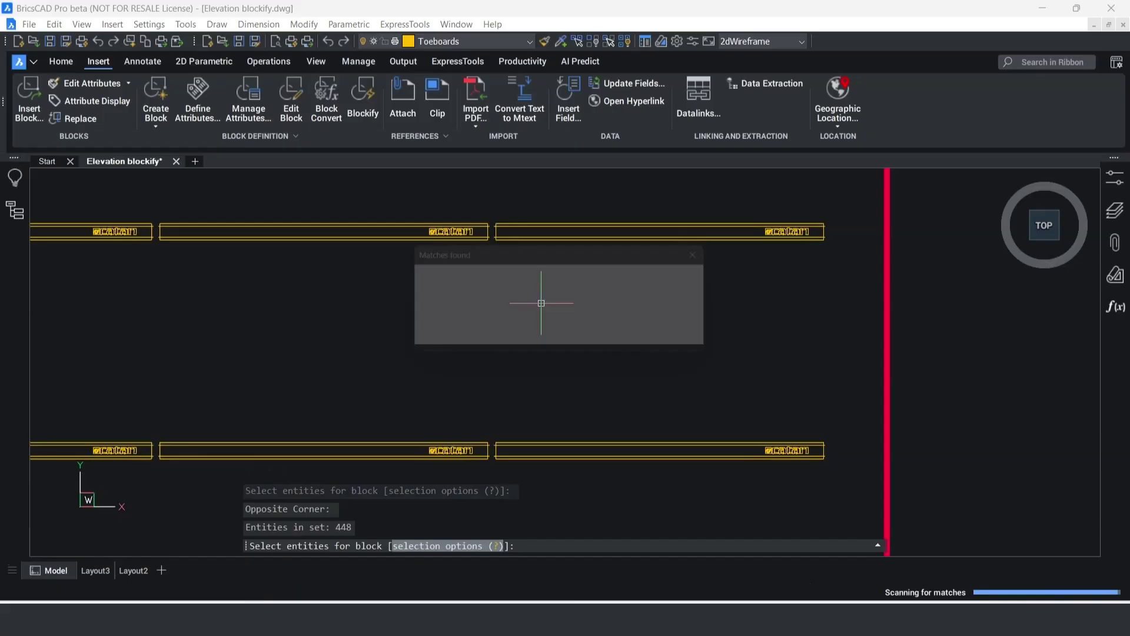
# Step: Inspect and toggle Match 1 and Match 2, then replace all 15 toeboard matches
pyautogui.click(531, 343)
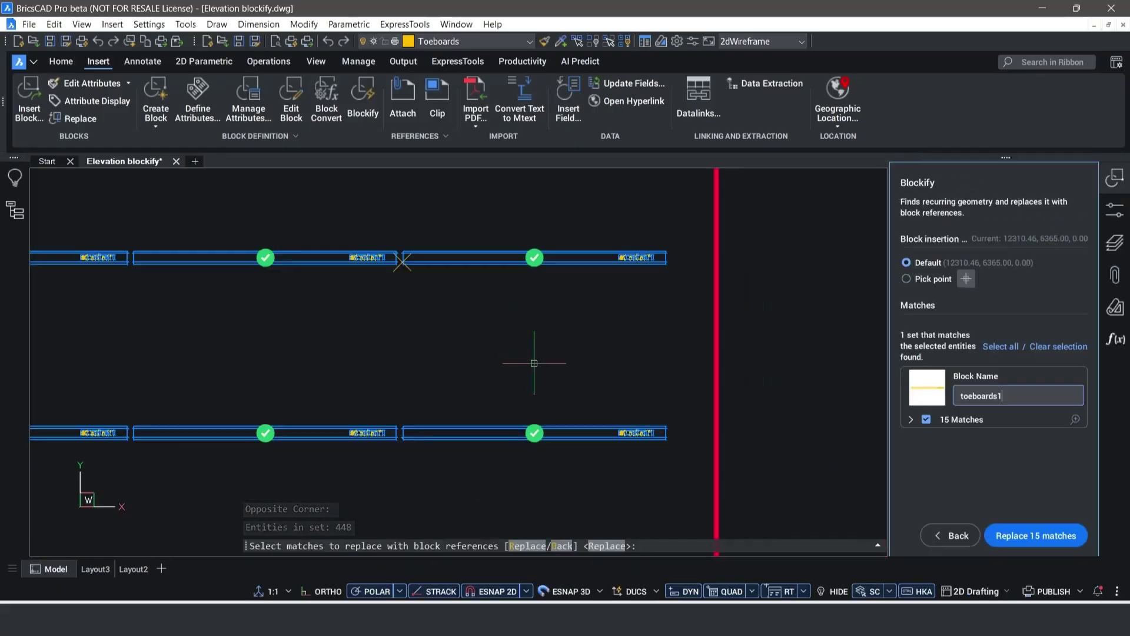
pyautogui.click(909, 418)
pyautogui.click(1075, 442)
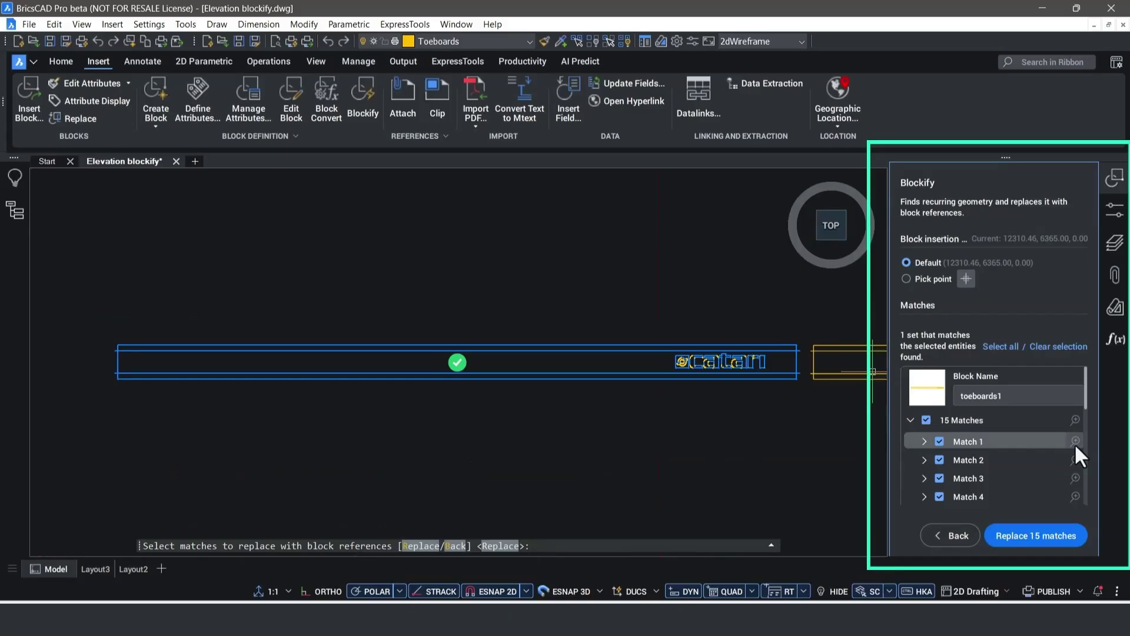
pyautogui.click(1075, 459)
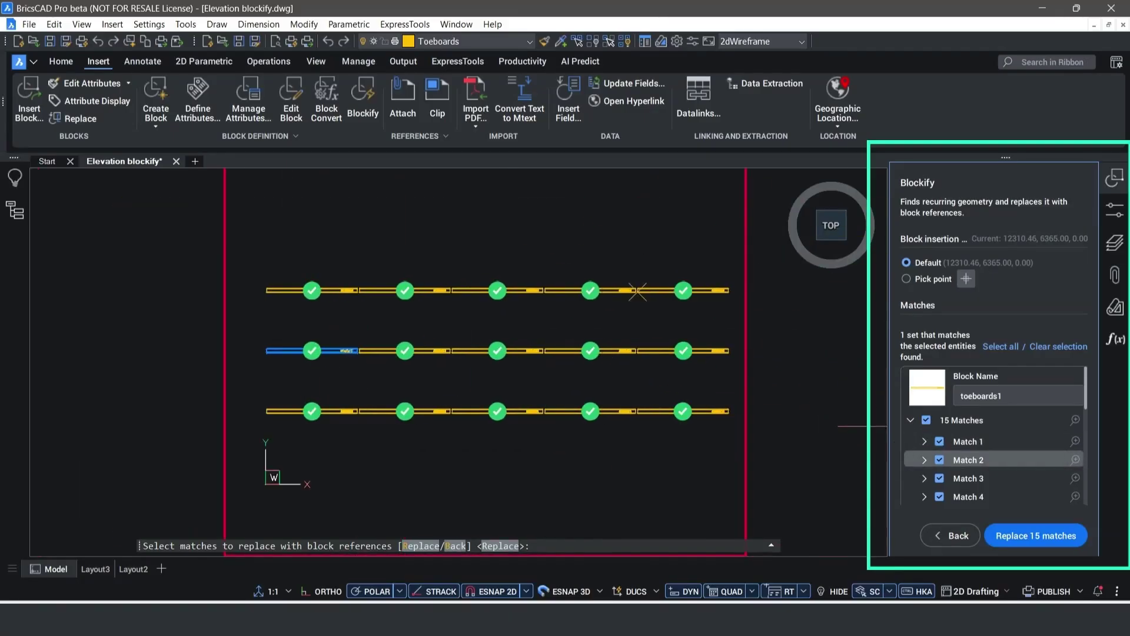
pyautogui.click(940, 460)
pyautogui.click(939, 441)
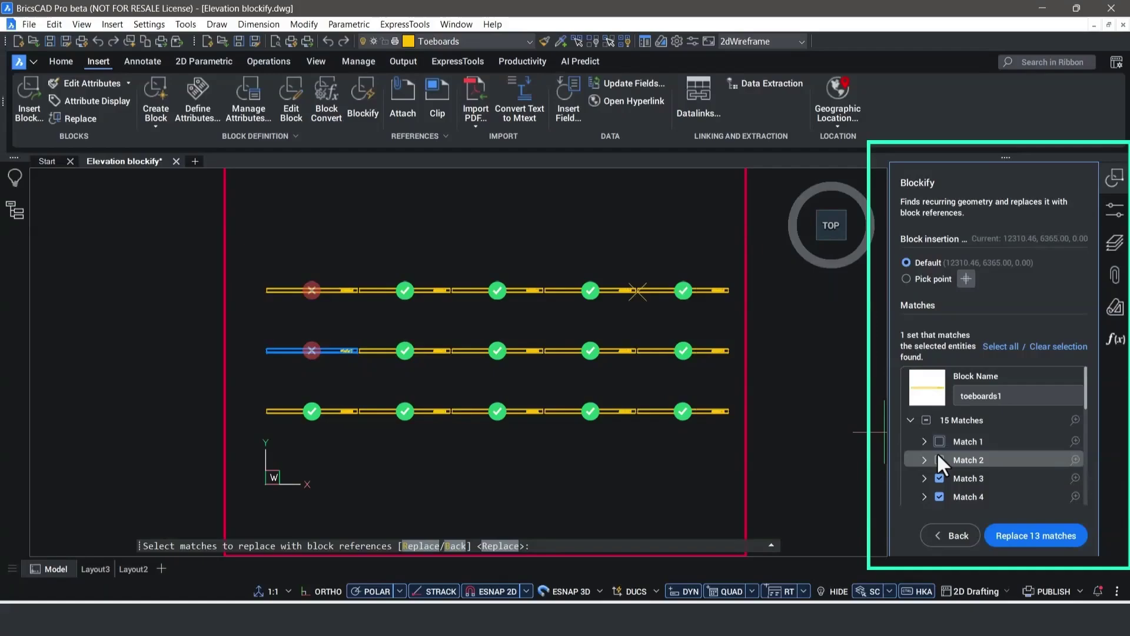
pyautogui.click(940, 459)
pyautogui.click(939, 441)
pyautogui.scroll(-2, 1001, 471)
pyautogui.scroll(2, 1024, 465)
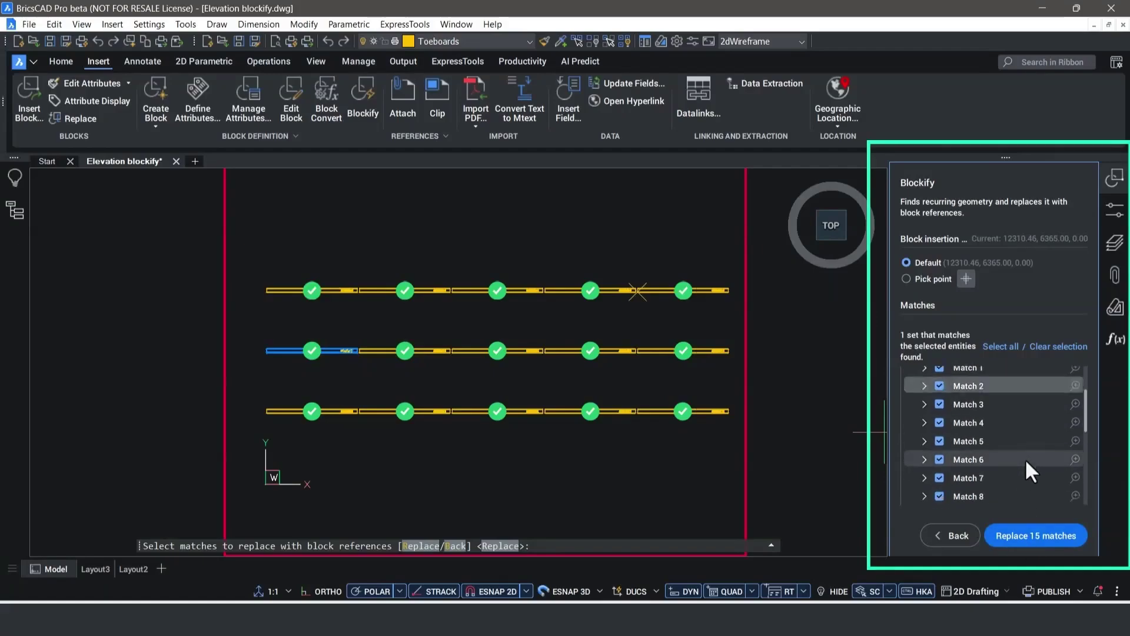
pyautogui.click(1048, 534)
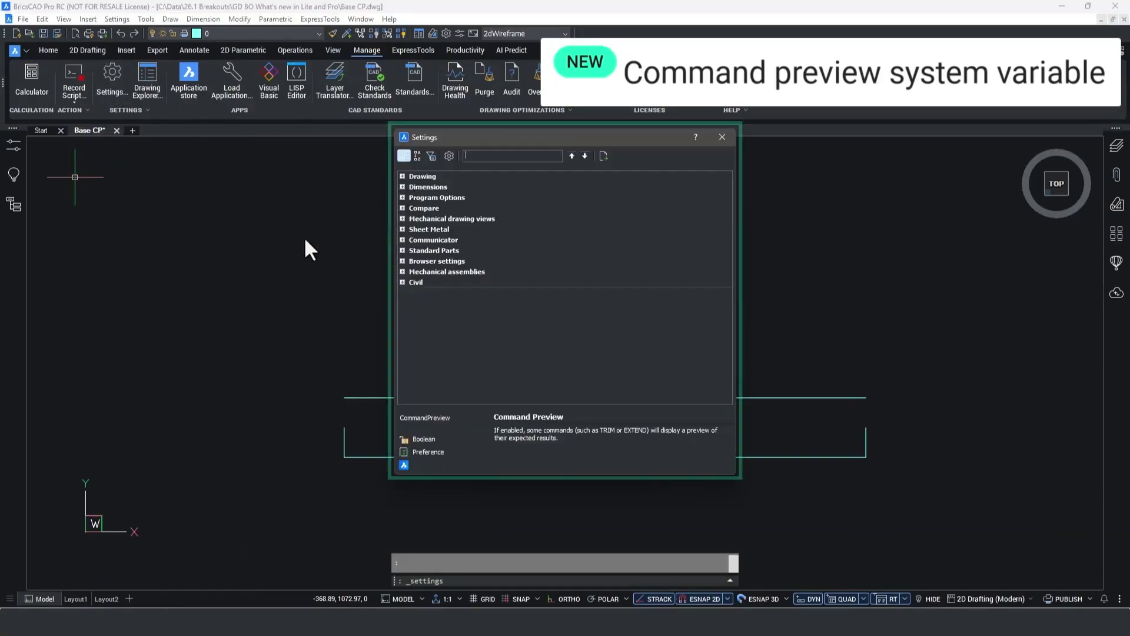
# Step: Search Settings for 'commandpre', tick Enable command preview, and close the dialog
pyautogui.click(526, 156)
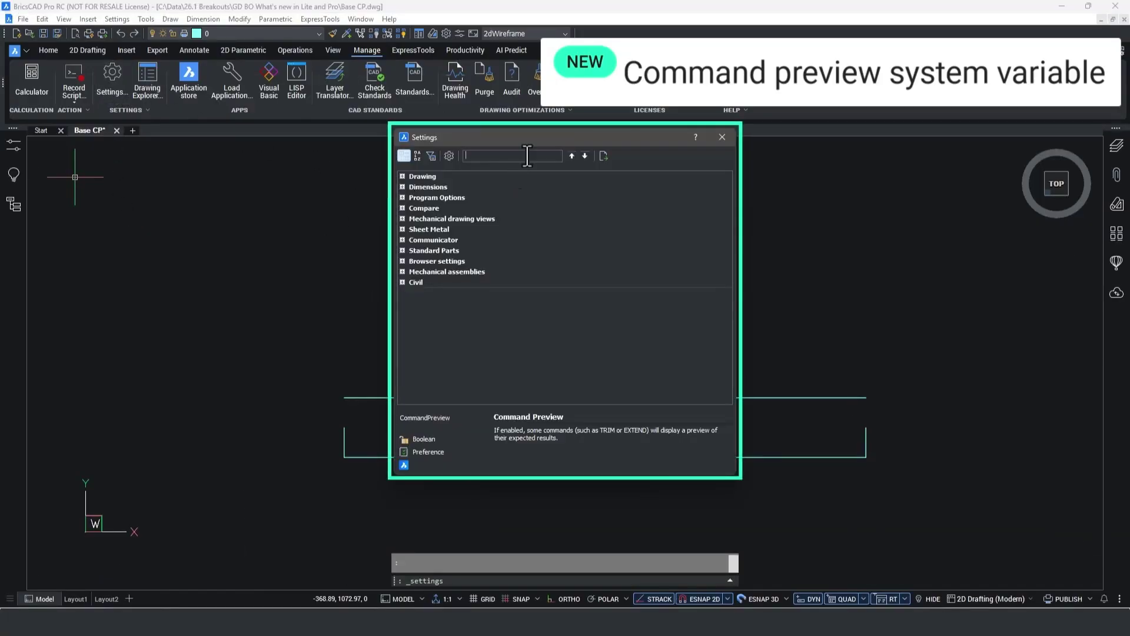
pyautogui.write('commandpre')
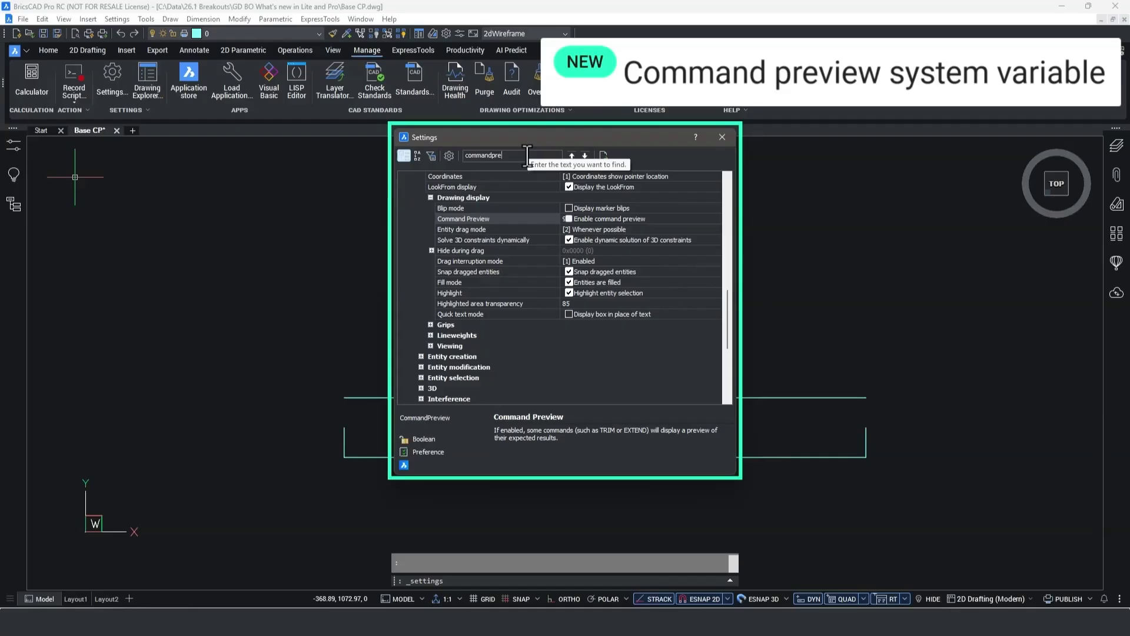
pyautogui.press('Return')
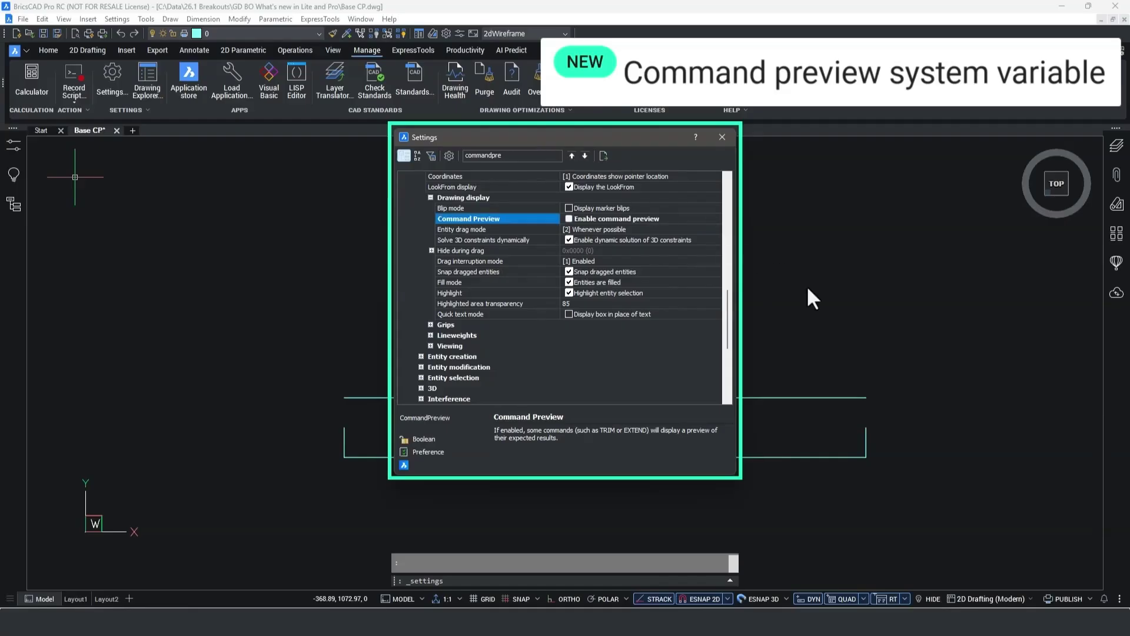
pyautogui.click(569, 219)
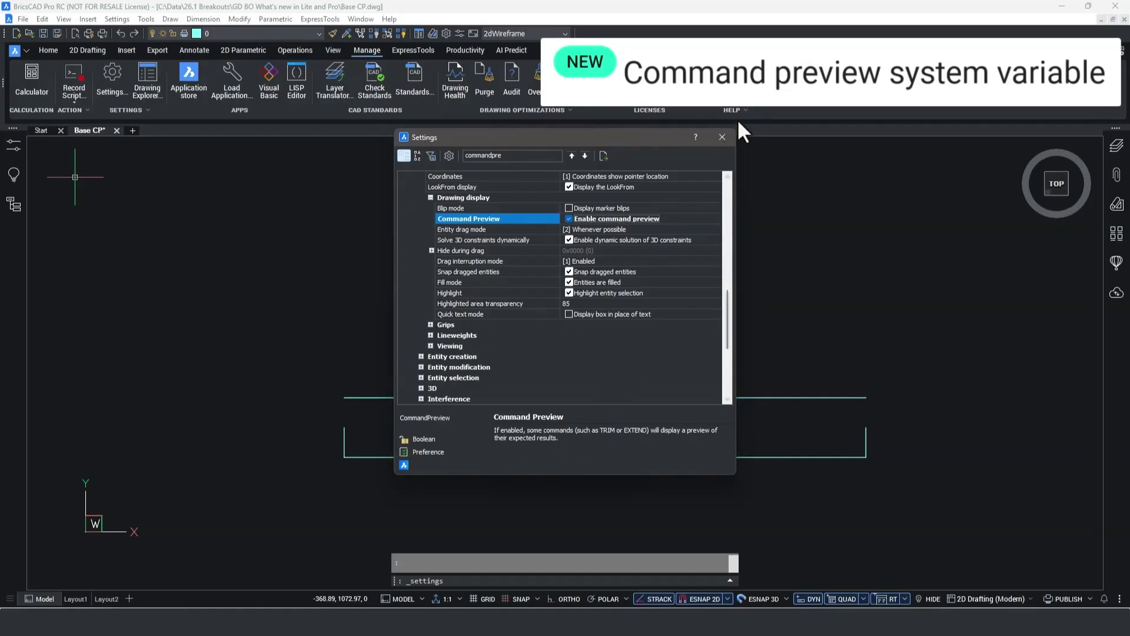
pyautogui.click(722, 136)
# Step: Trim both column lines inside the rectangle and extend the lower bracket's right leg to the long line
pyautogui.click(87, 50)
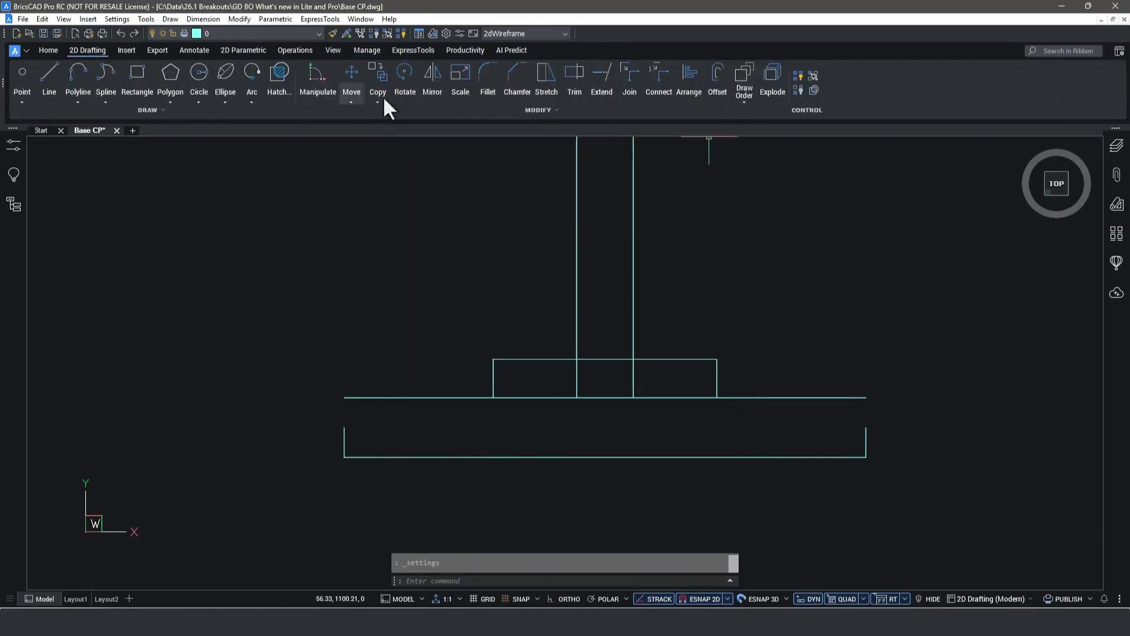
pyautogui.click(575, 71)
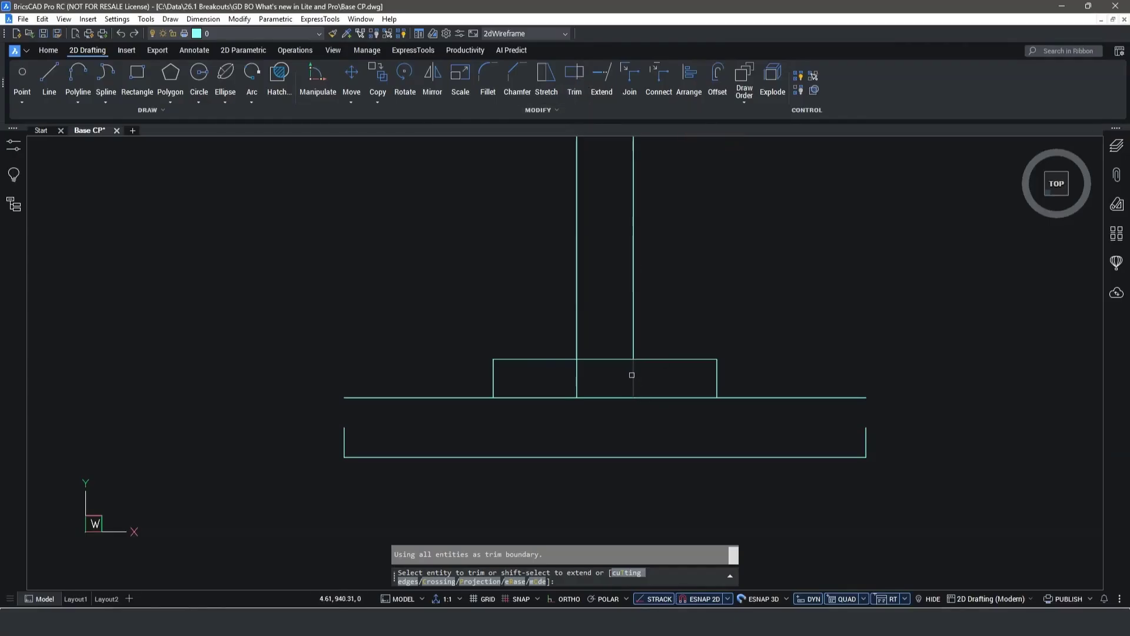
pyautogui.scroll(3, 631, 375)
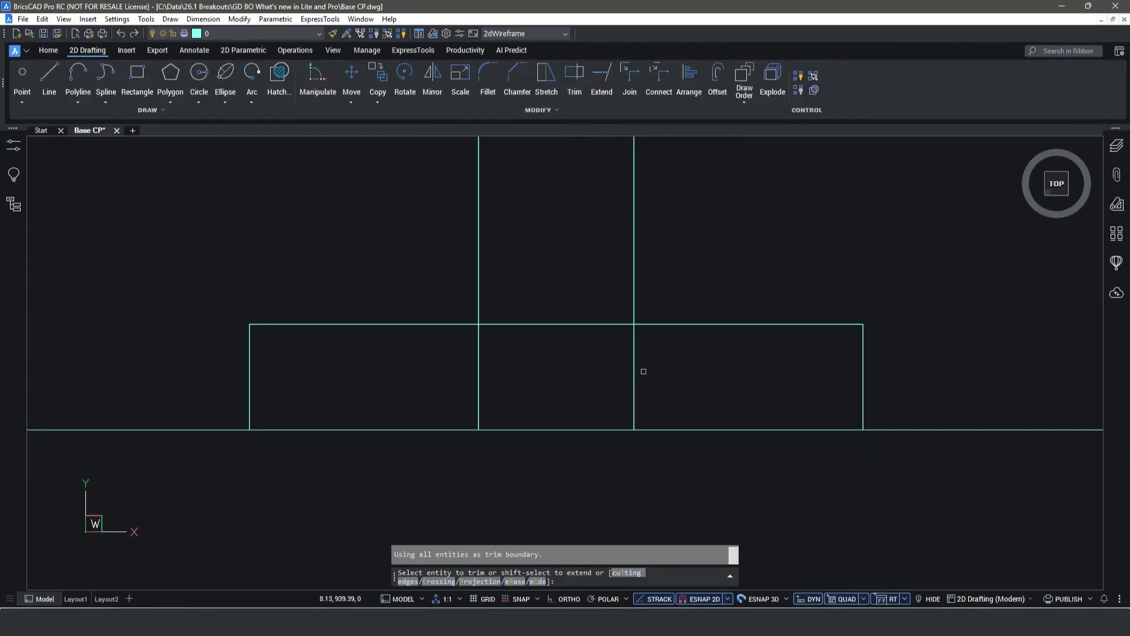
pyautogui.click(635, 372)
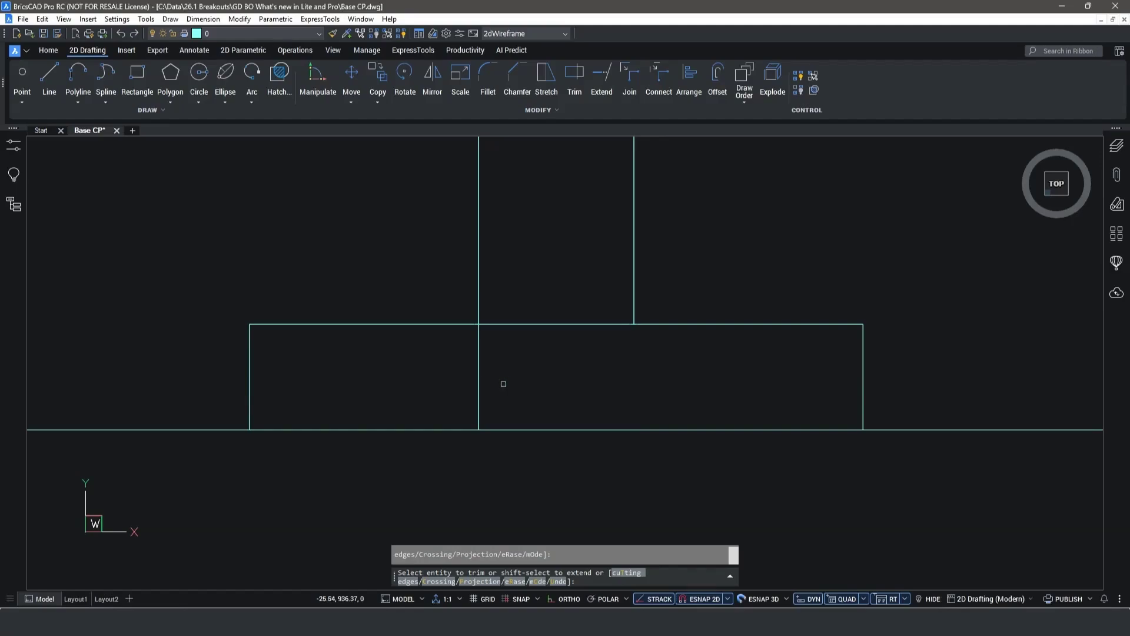
pyautogui.click(480, 384)
pyautogui.scroll(-3, 485, 387)
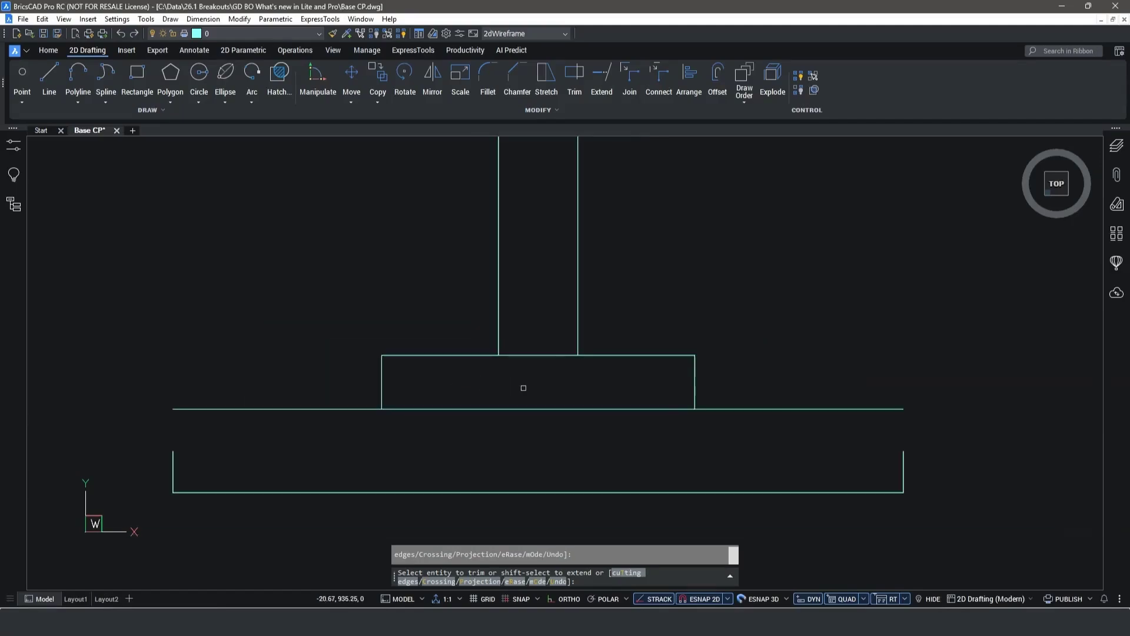
pyautogui.moveTo(522, 386)
pyautogui.mouseDown(button='middle')
pyautogui.moveTo(726, 406)
pyautogui.moveTo(804, 369)
pyautogui.mouseUp(button='middle')
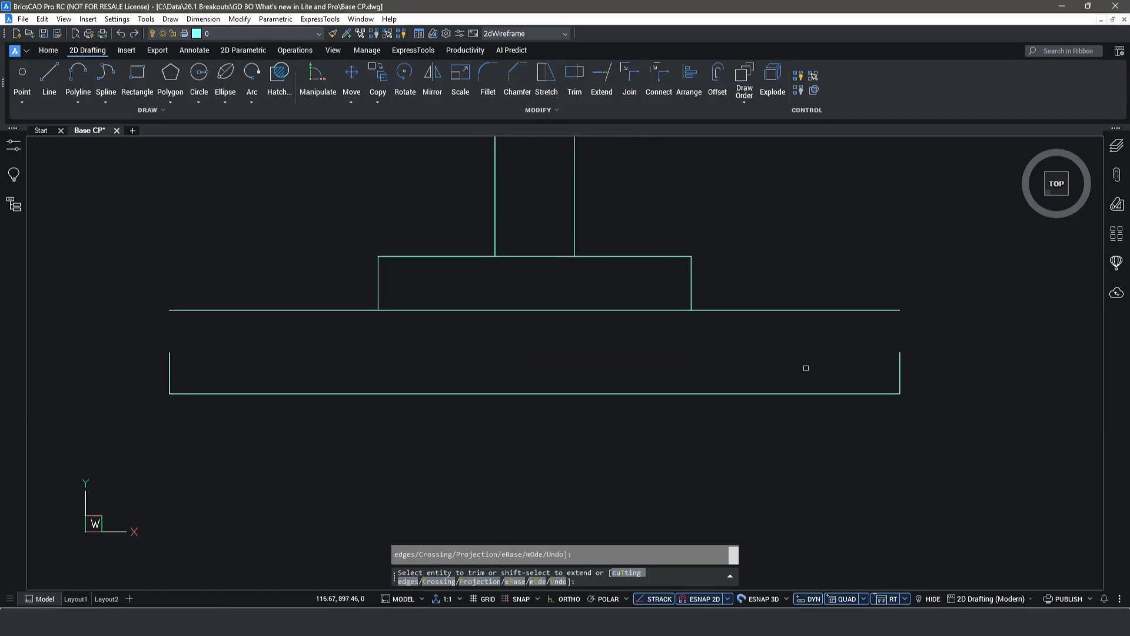
pyautogui.keyDown('shift'); pyautogui.click(900, 367); pyautogui.keyUp('shift')
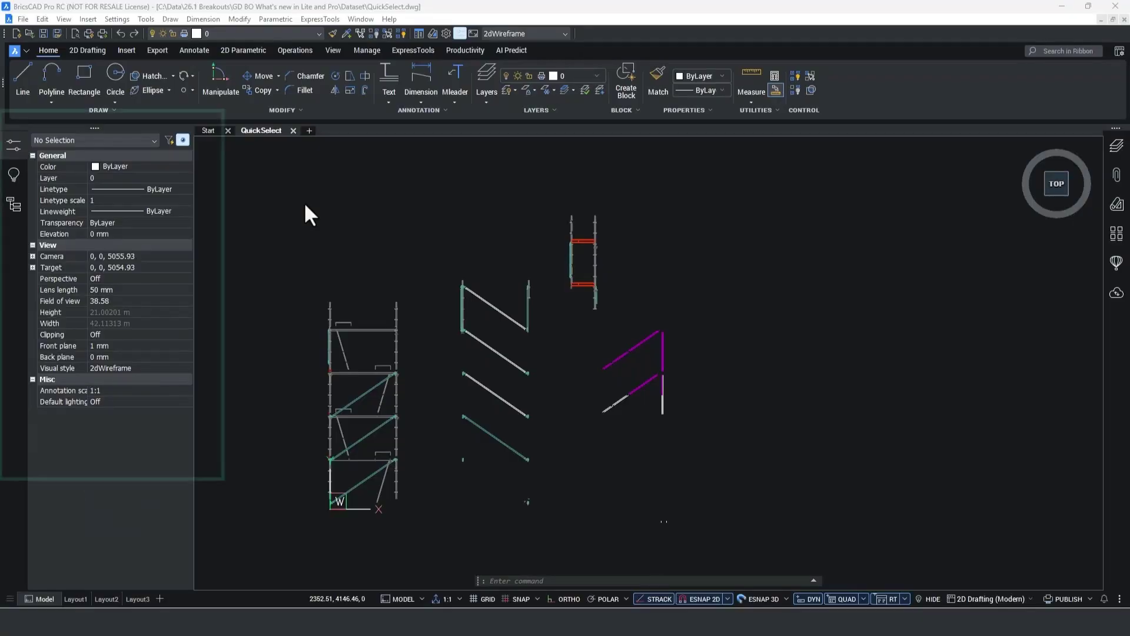
# Step: Quick-select Lines and Splines on AA Background_Diagonals, AA Extra, AA More Background Diagonals and AAA layers
pyautogui.click(169, 140)
pyautogui.click(153, 140)
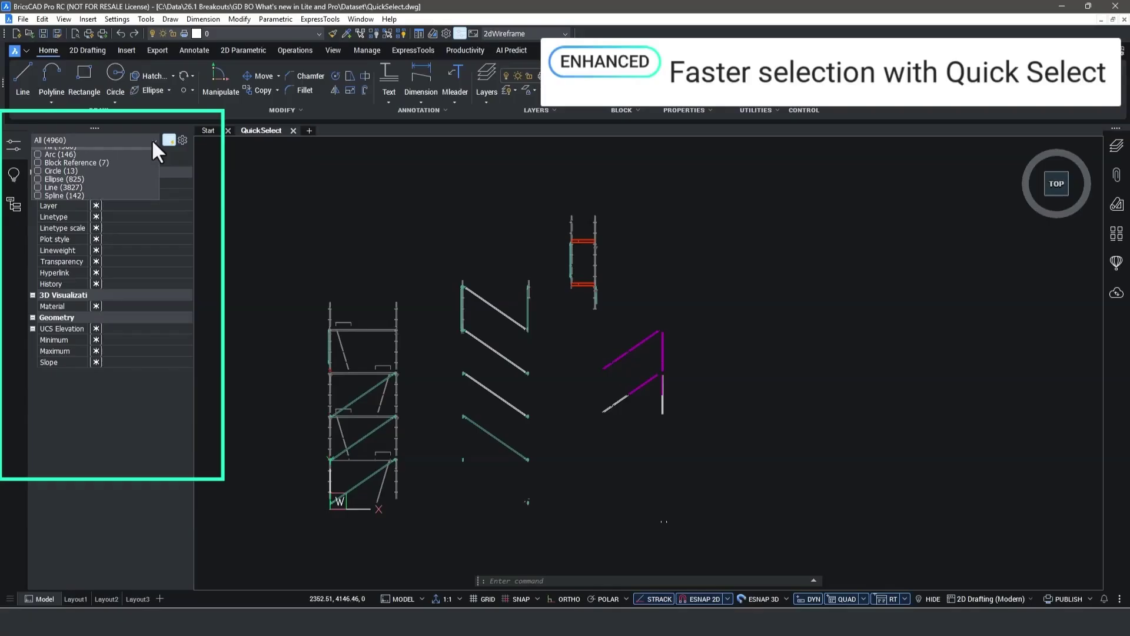
pyautogui.click(38, 193)
pyautogui.click(38, 201)
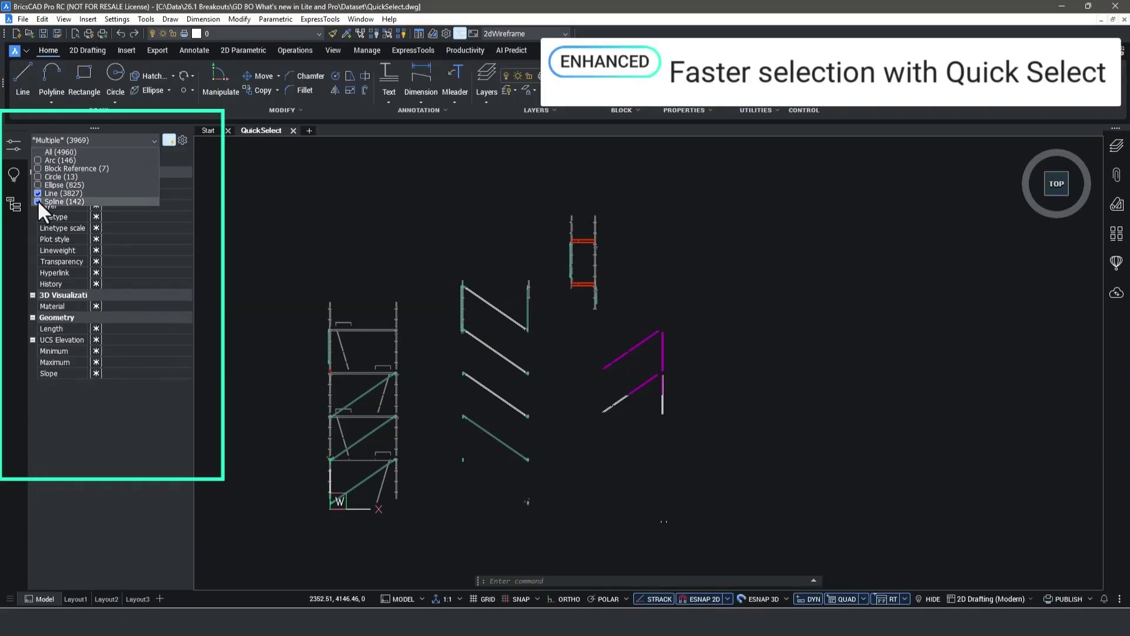
pyautogui.click(179, 204)
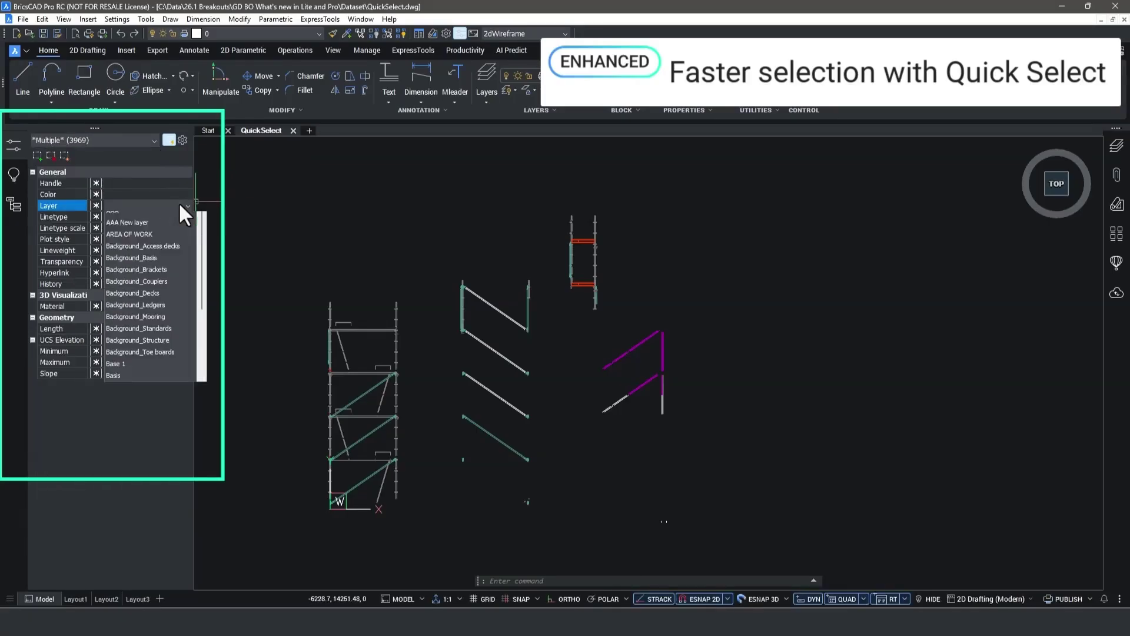
pyautogui.click(111, 241)
pyautogui.click(111, 253)
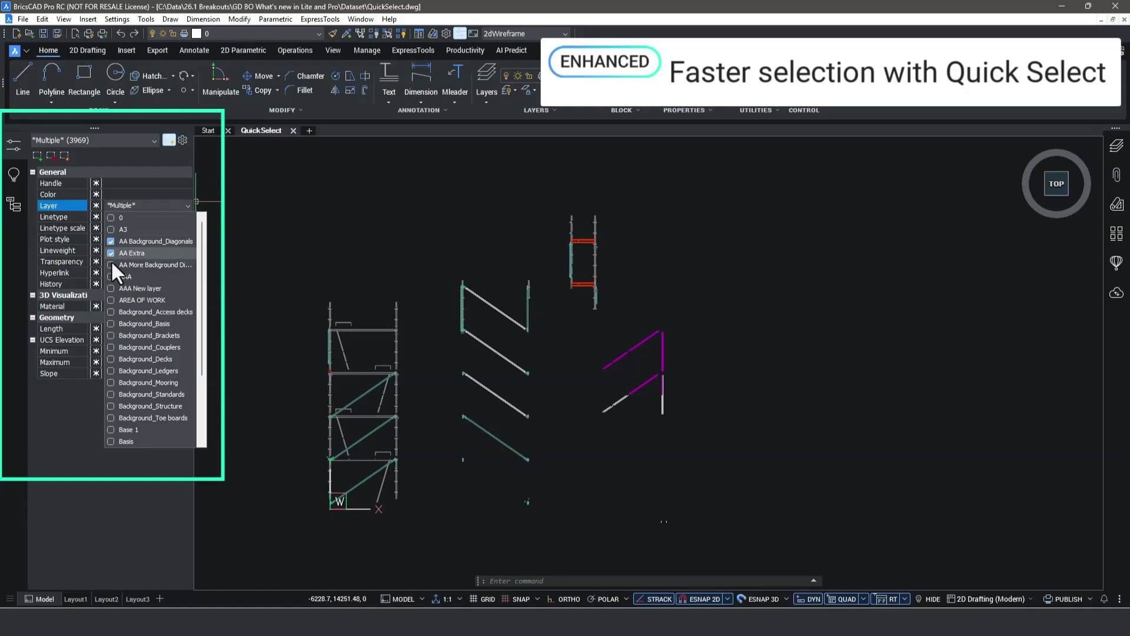
pyautogui.click(111, 265)
pyautogui.click(111, 276)
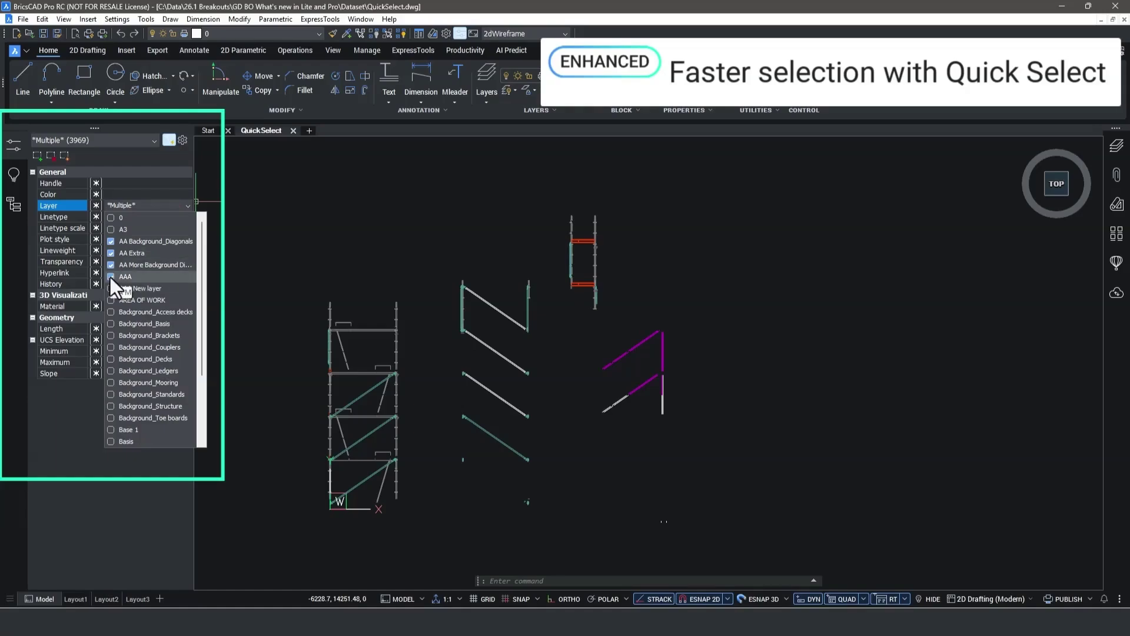
pyautogui.click(37, 157)
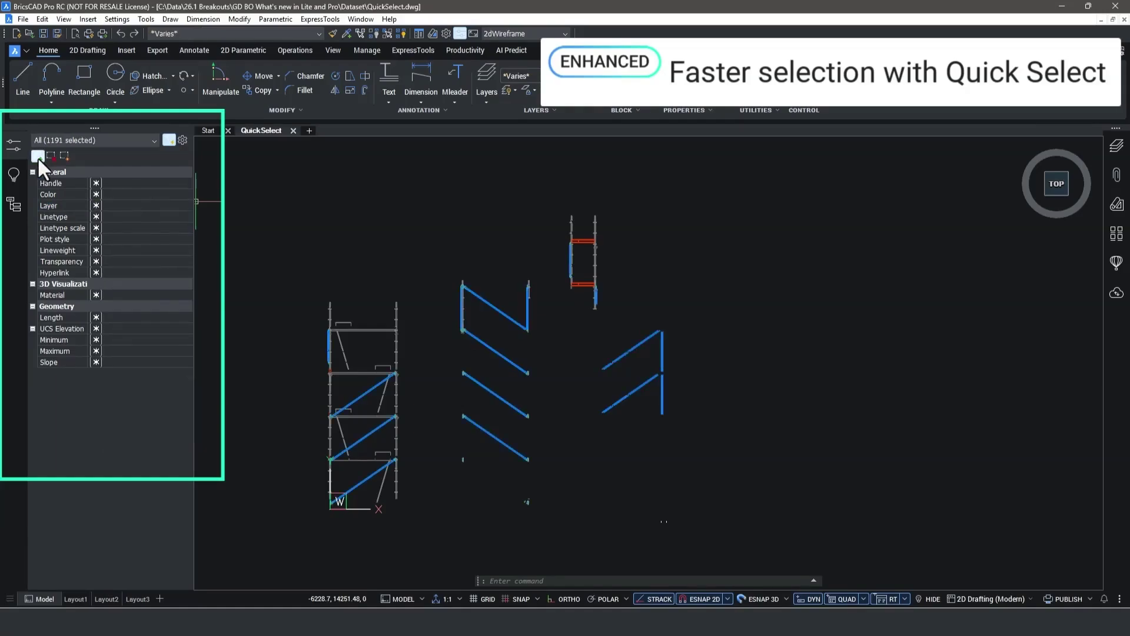
# Step: Move the 1191 selected objects to AAA New layer and clear the selection
pyautogui.moveTo(520, 315)
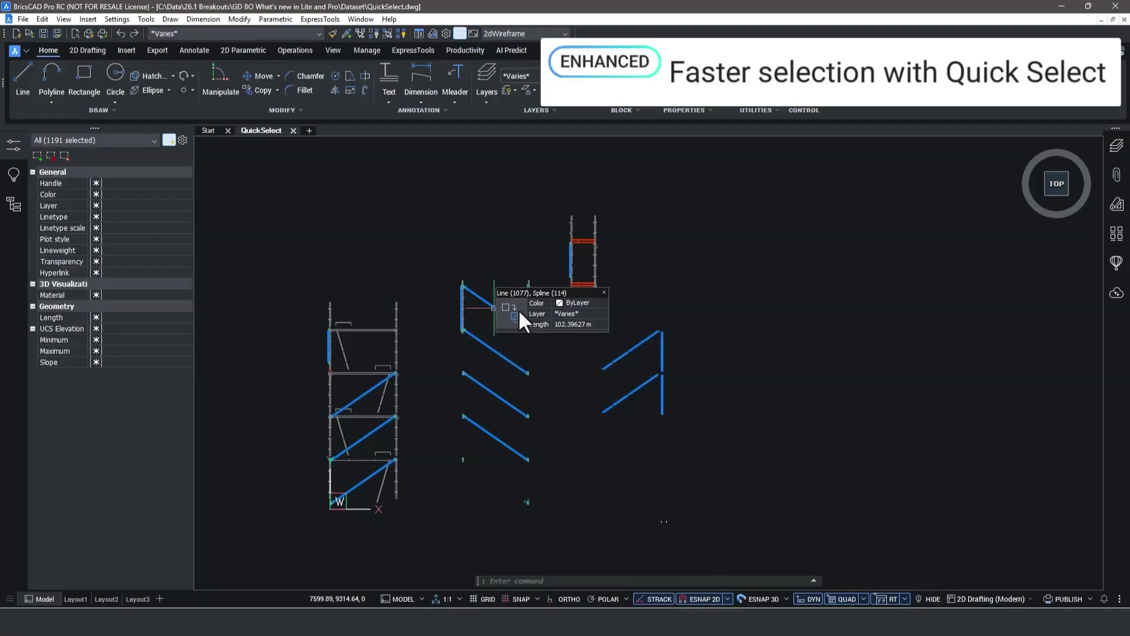
pyautogui.click(578, 313)
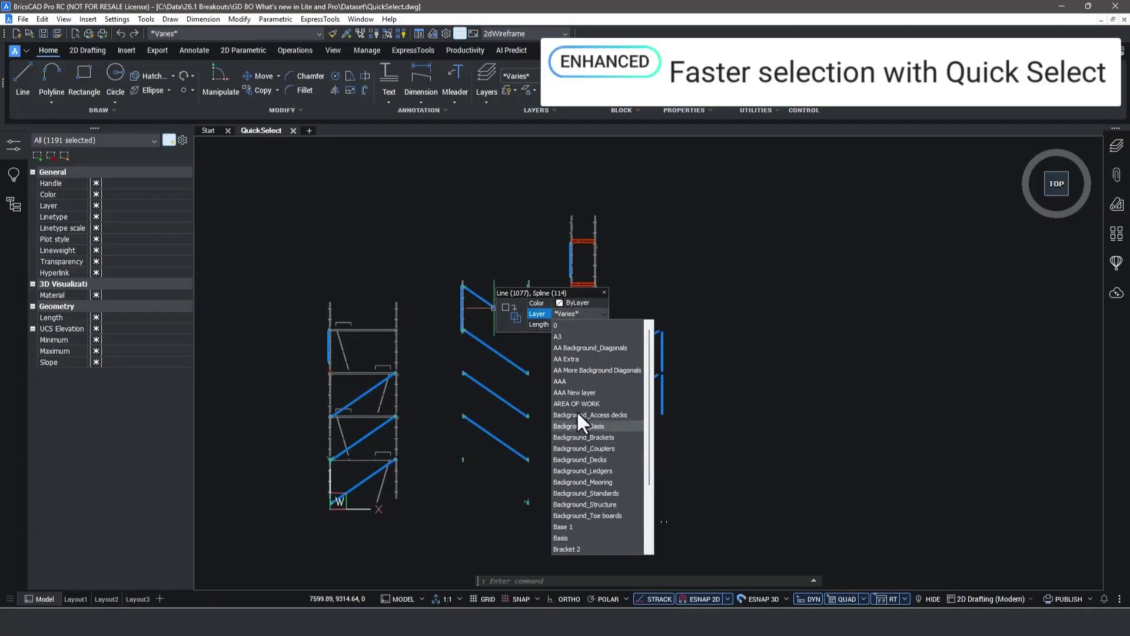
pyautogui.click(574, 392)
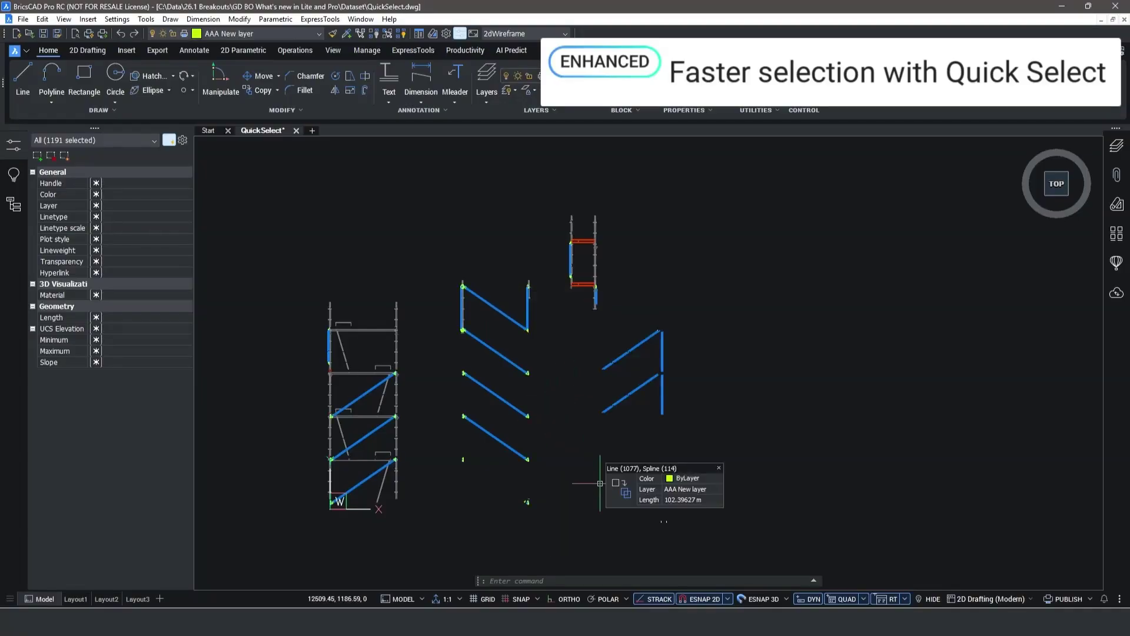
pyautogui.press('Escape')
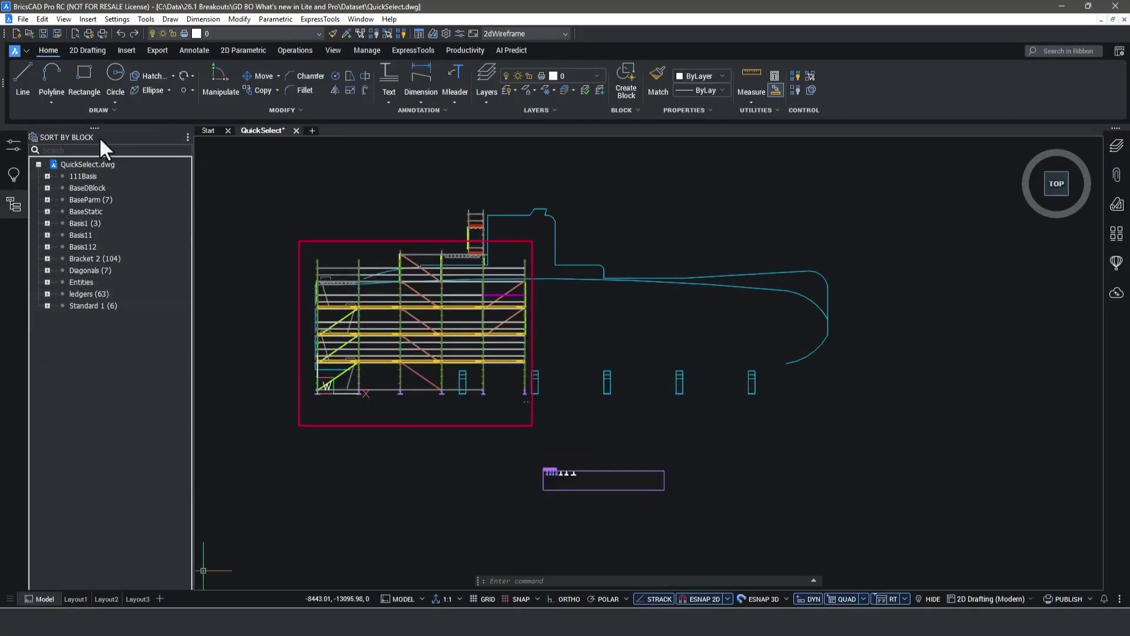
# Step: In Quick Select, filter Block Reference by Name using Wildcard Bas* and select the 14 matches
pyautogui.click(14, 141)
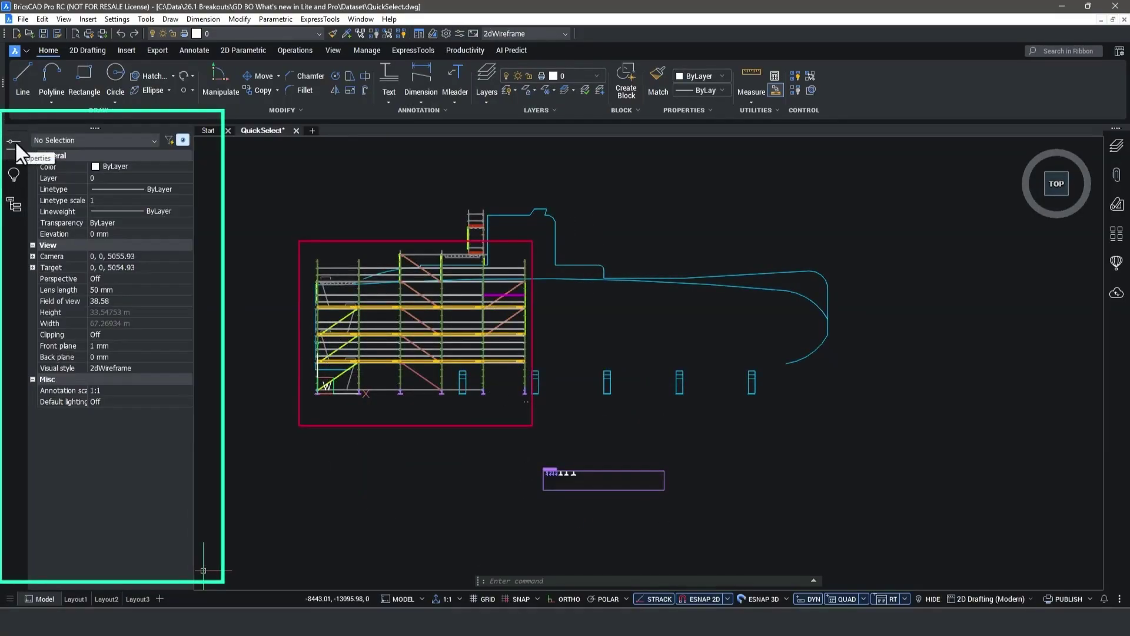
pyautogui.click(168, 141)
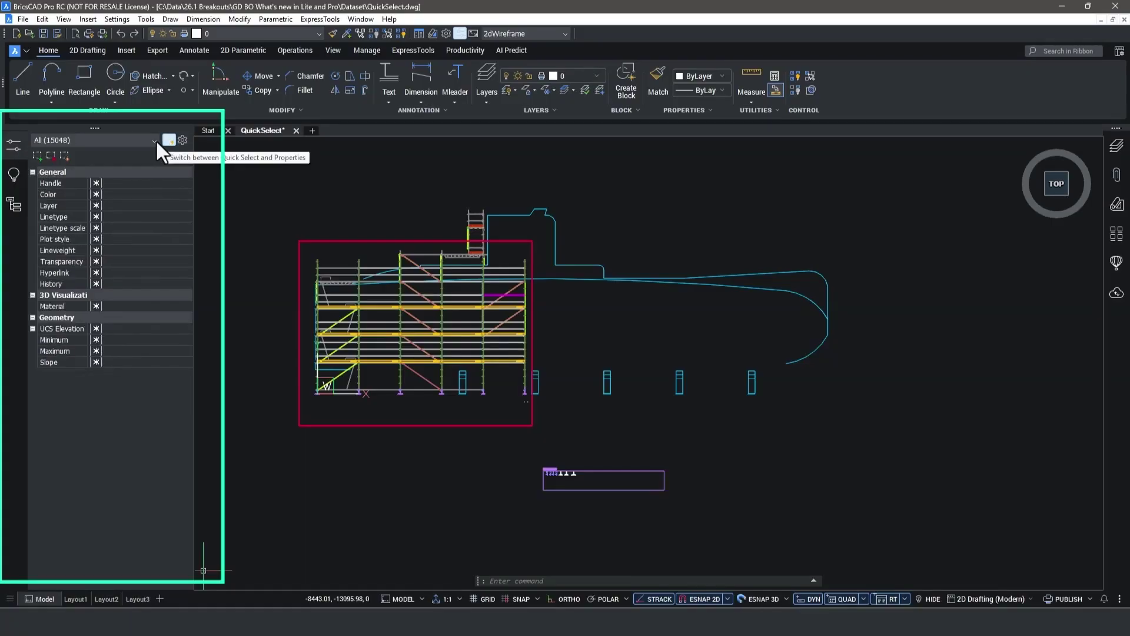
pyautogui.click(154, 140)
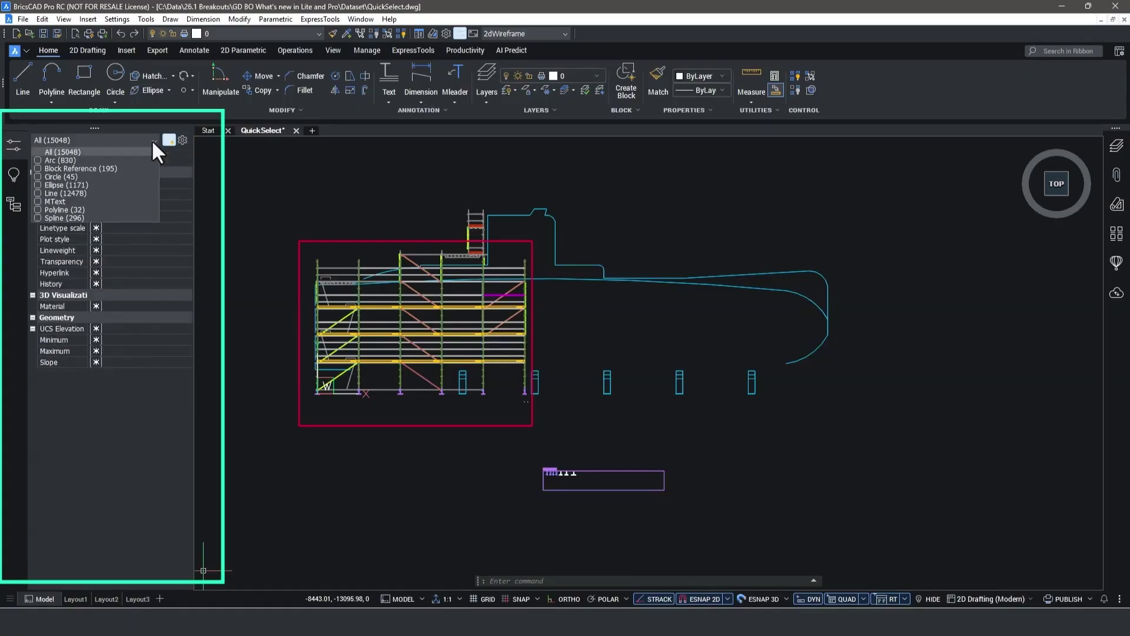
pyautogui.click(33, 168)
pyautogui.click(52, 484)
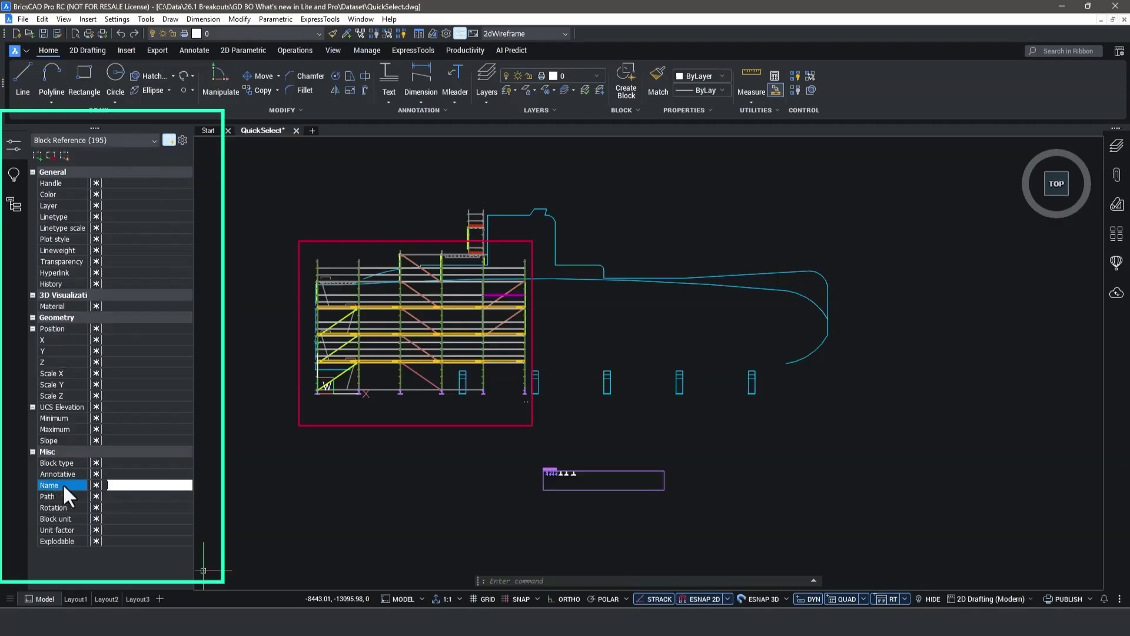
pyautogui.click(96, 485)
pyautogui.click(117, 537)
pyautogui.click(37, 156)
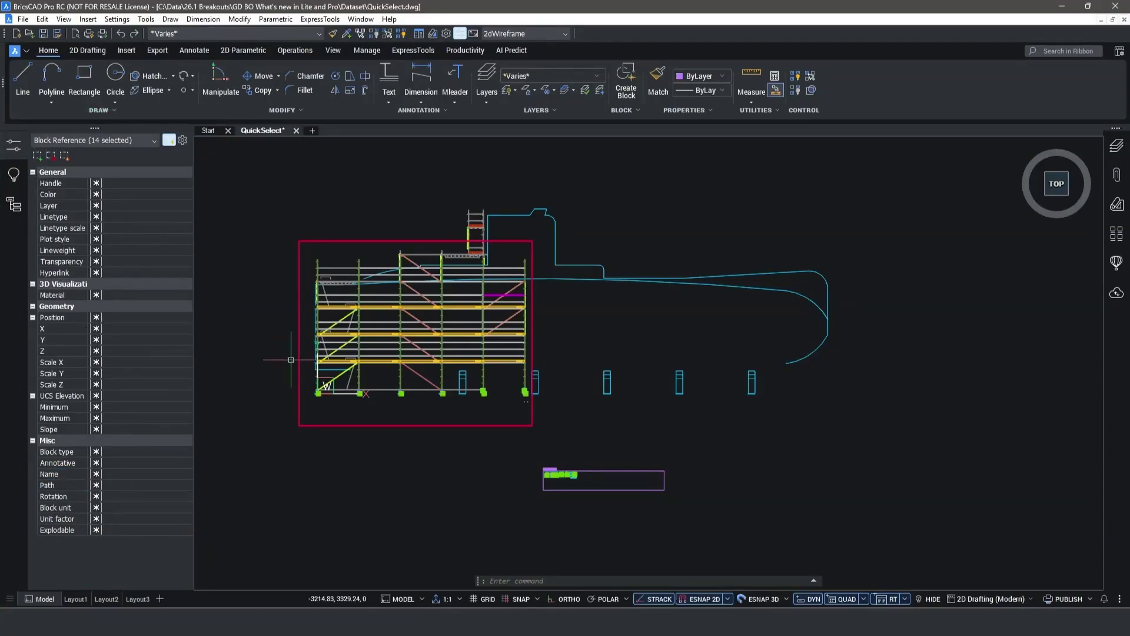
pyautogui.scroll(5, 390, 395)
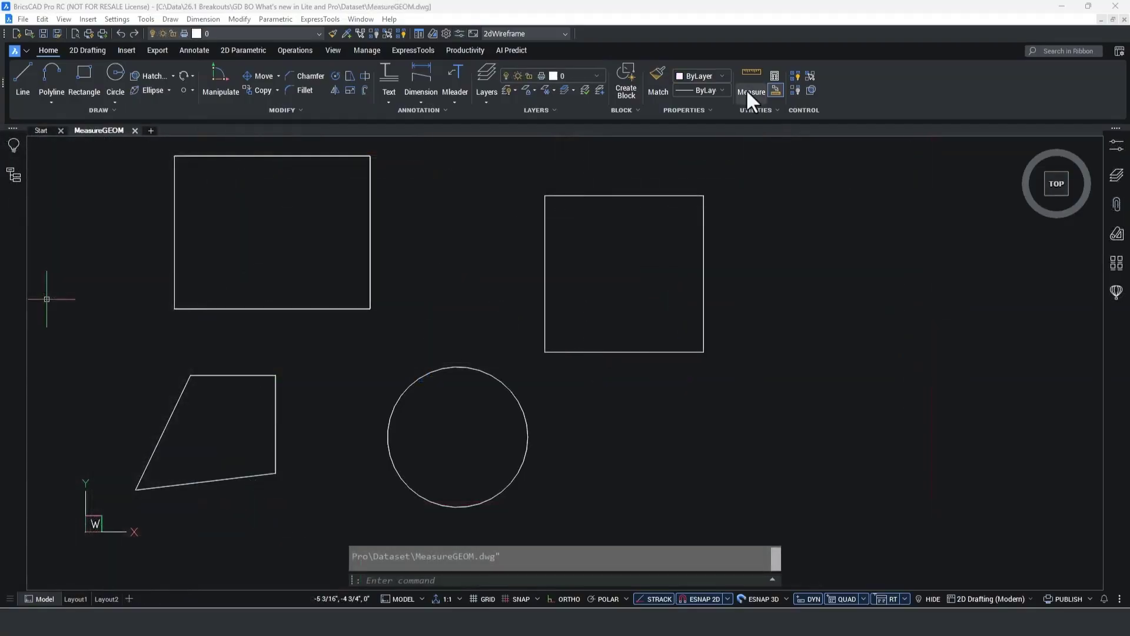
# Step: Start quick measuring from the Measure dropdown to read the circle's 1 7/16" radius
pyautogui.click(747, 89)
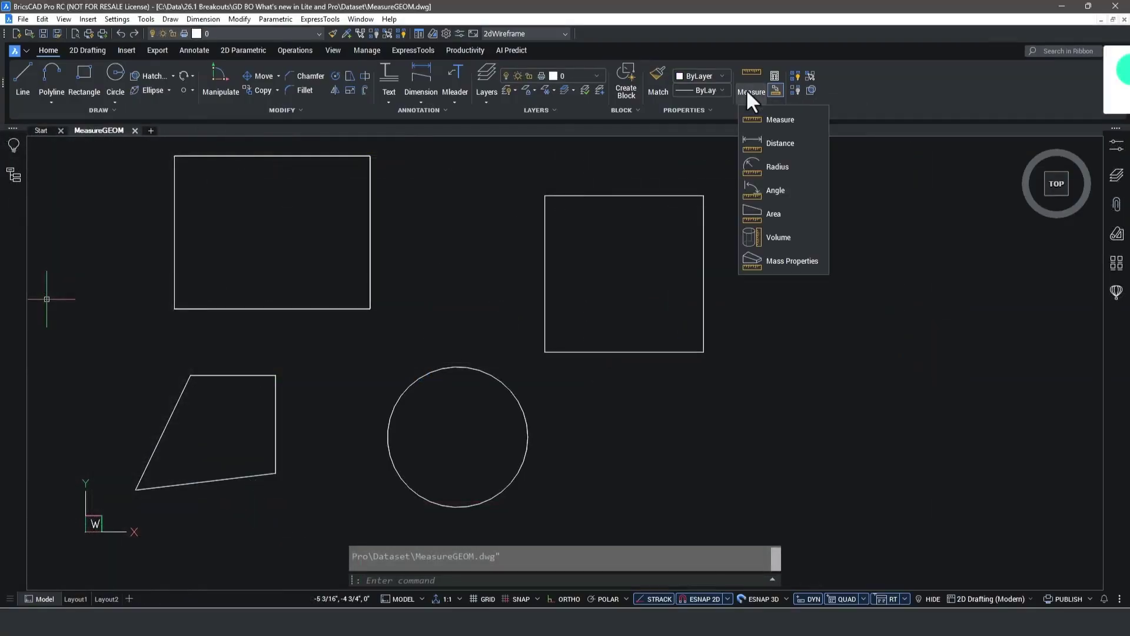
pyautogui.click(757, 117)
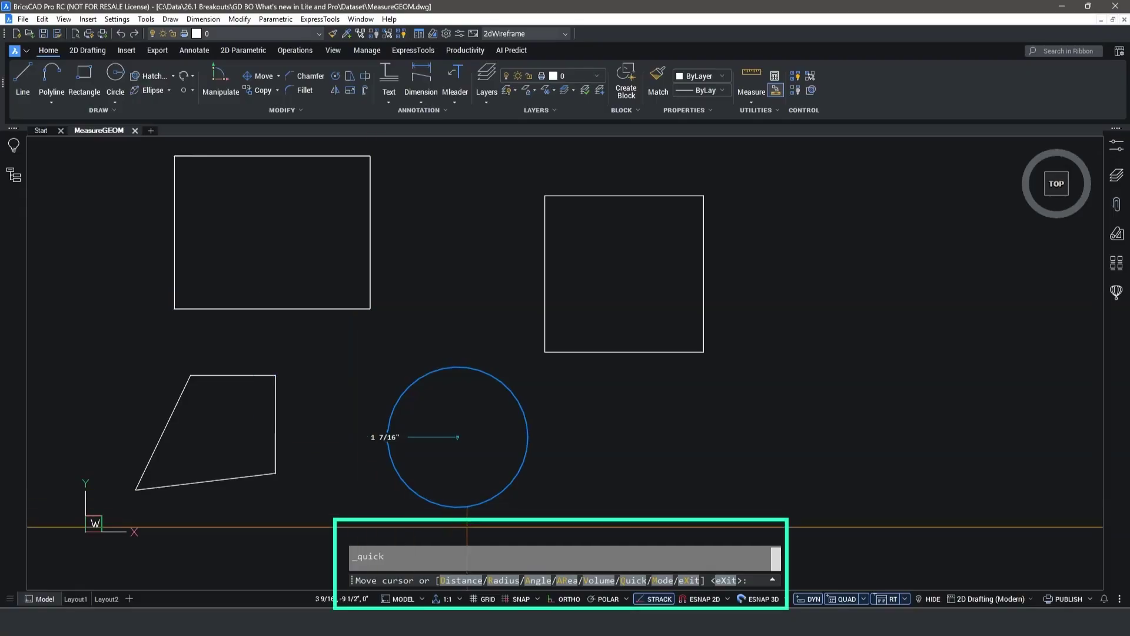
# Step: Measure the area of the quadrilateral on its own as a single entity
pyautogui.click(565, 581)
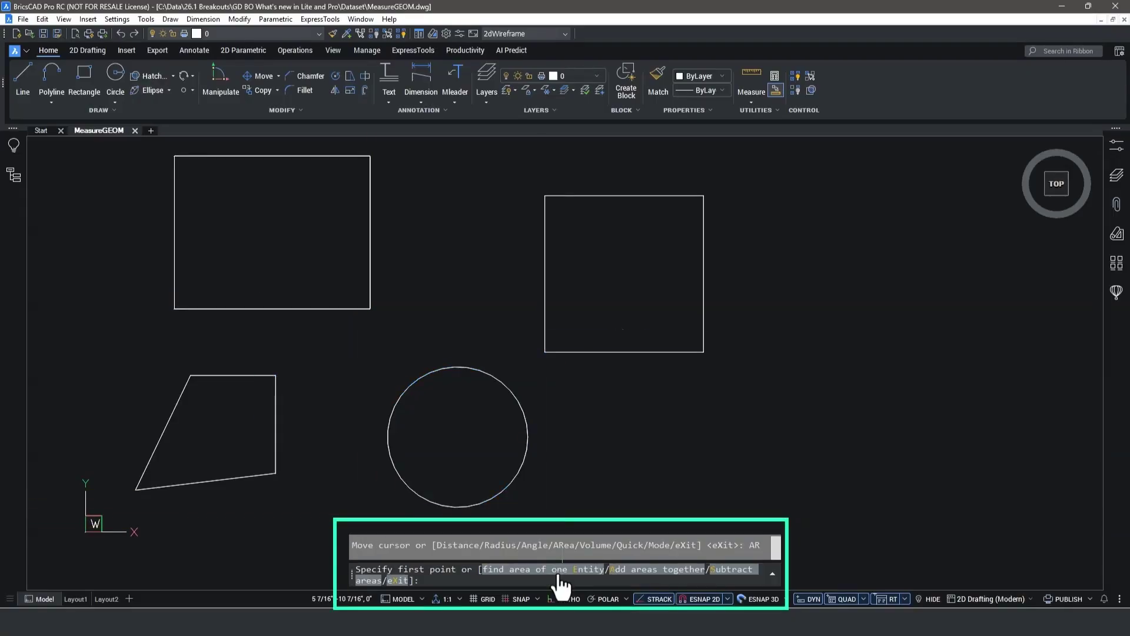
pyautogui.click(558, 571)
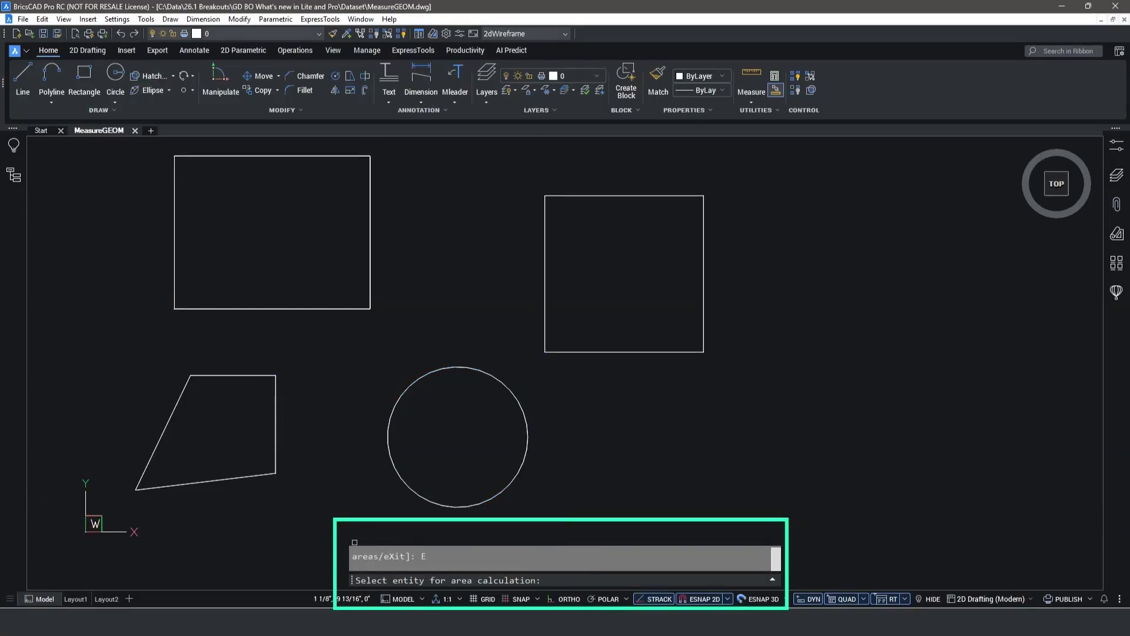
pyautogui.click(232, 477)
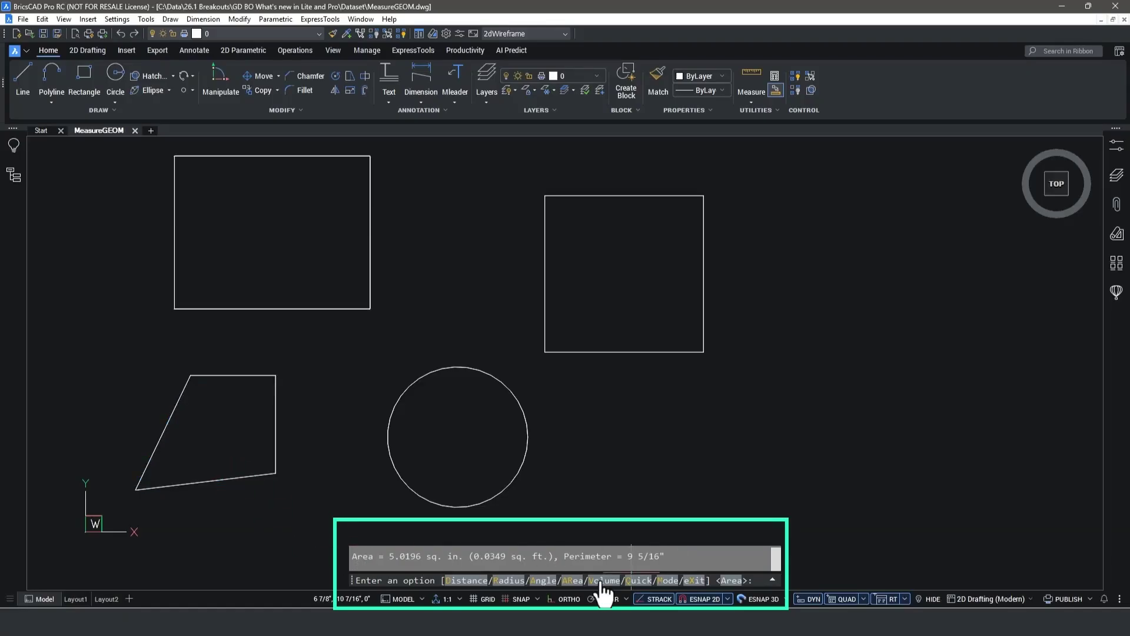
# Step: Add the quadrilateral and the circle into one combined area measurement
pyautogui.click(571, 580)
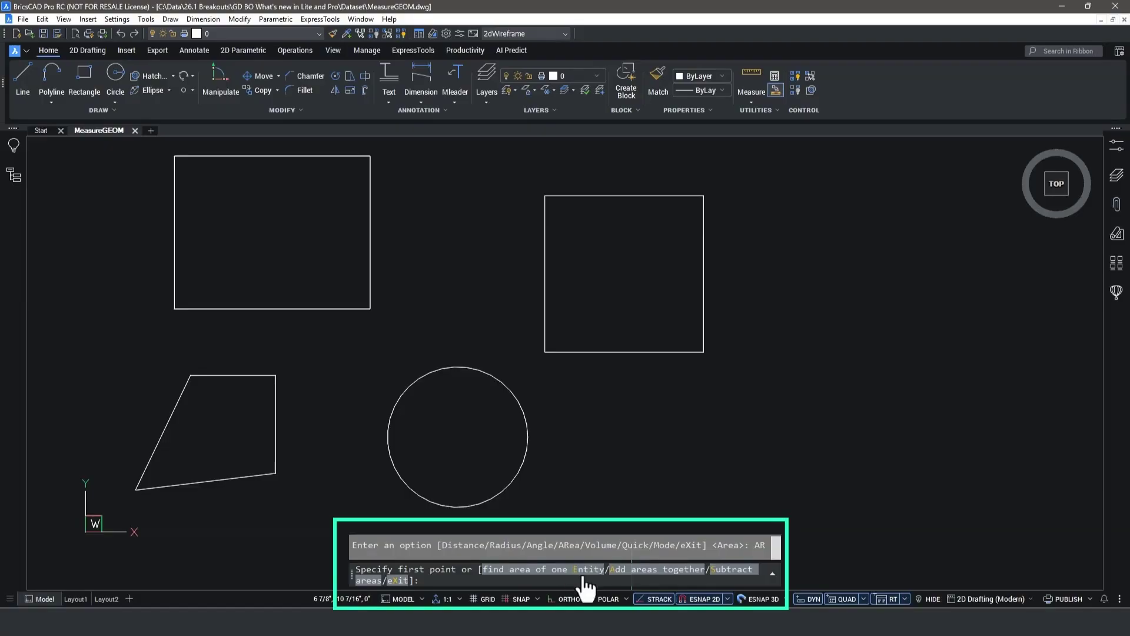
pyautogui.click(617, 571)
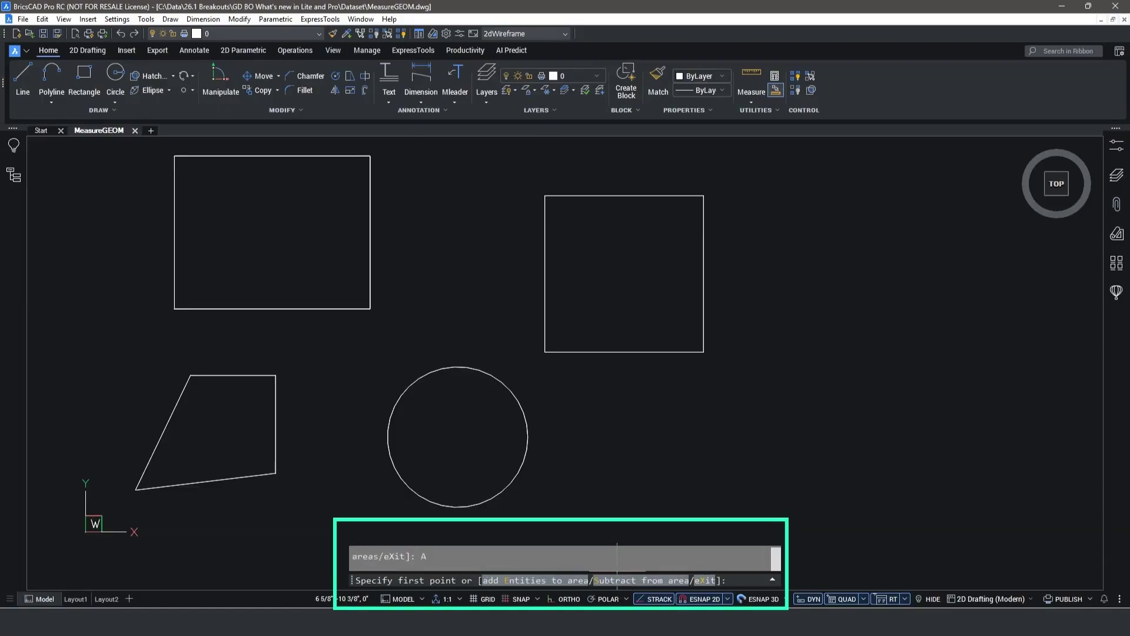
pyautogui.click(509, 582)
pyautogui.click(246, 475)
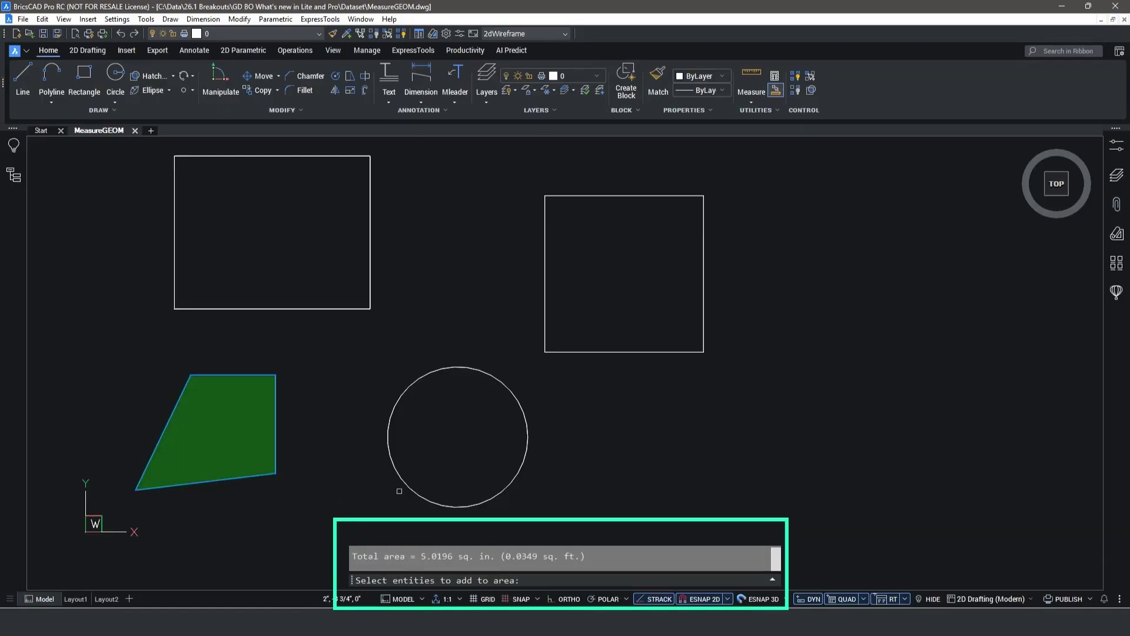
pyautogui.click(403, 493)
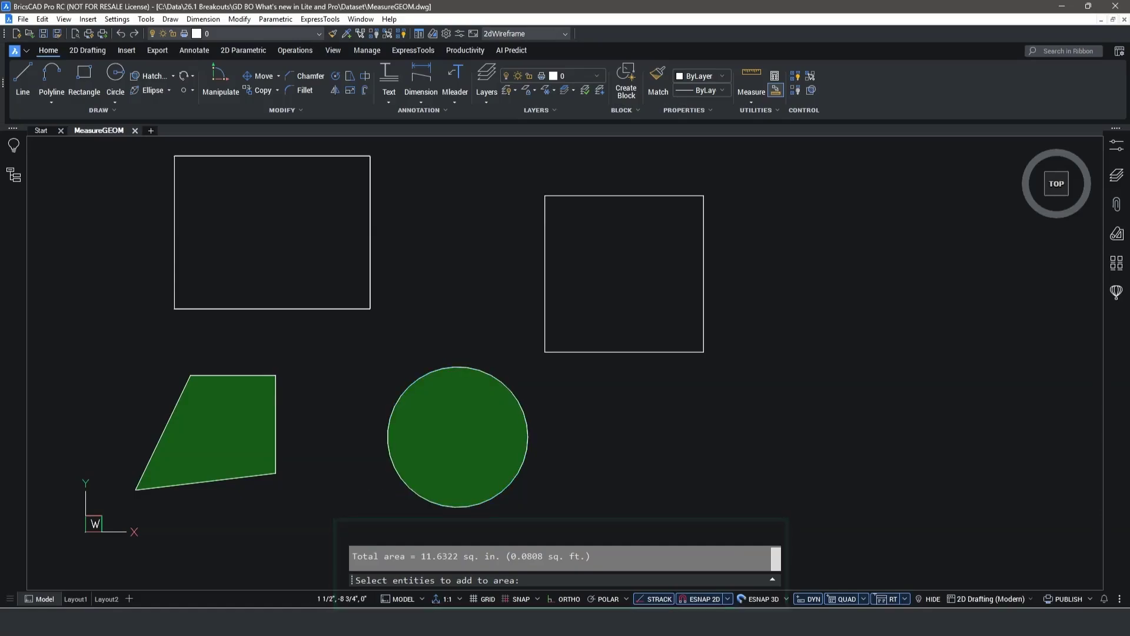
# Step: Finish the combined area and check the shapes in isometric 3D before returning to top view
pyautogui.press('Return')
pyautogui.press('Return')
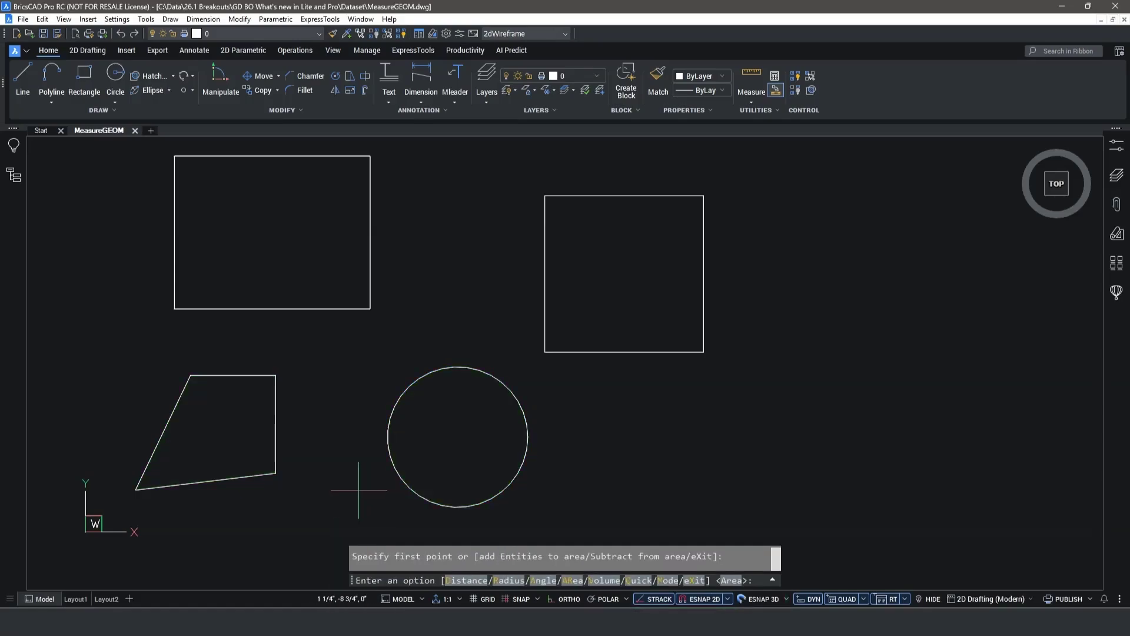
pyautogui.click(1047, 191)
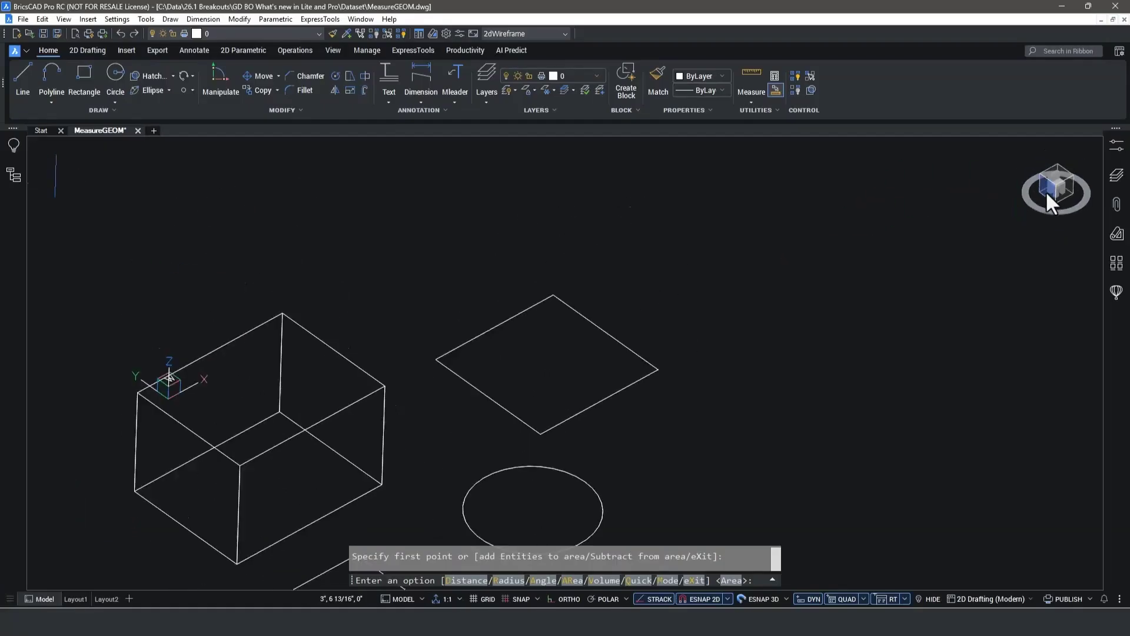
pyautogui.click(1057, 176)
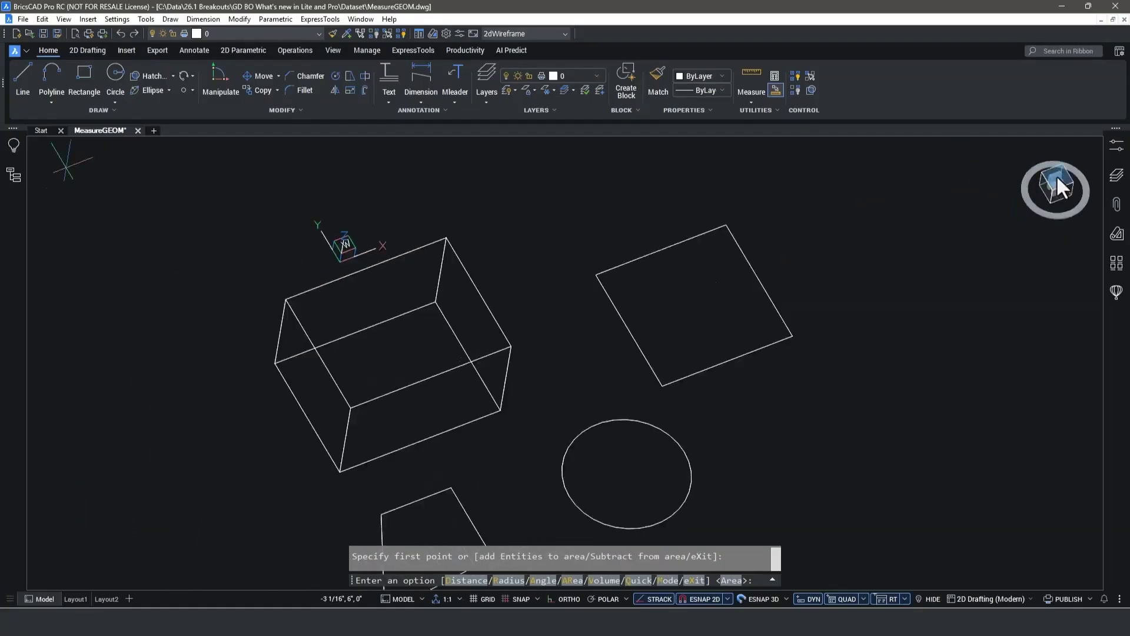
# Step: Measure the top-left rectangle's volume, giving 2'-9 7/16"
pyautogui.click(602, 582)
pyautogui.click(565, 581)
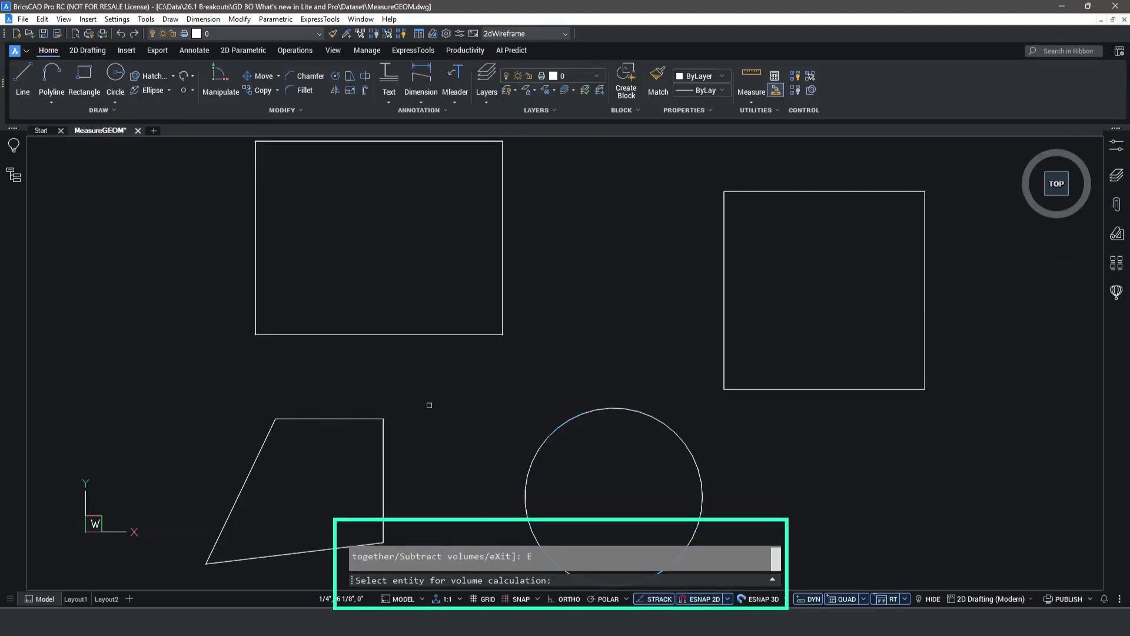
pyautogui.click(399, 334)
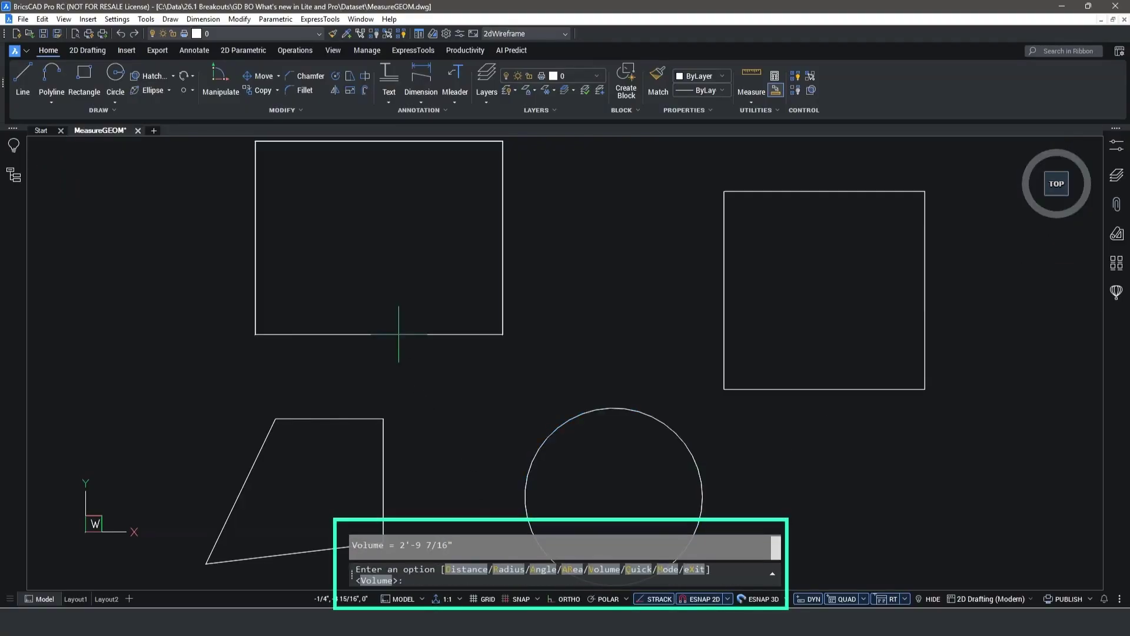
pyautogui.moveTo(456, 545); pyautogui.dragTo(355, 545)
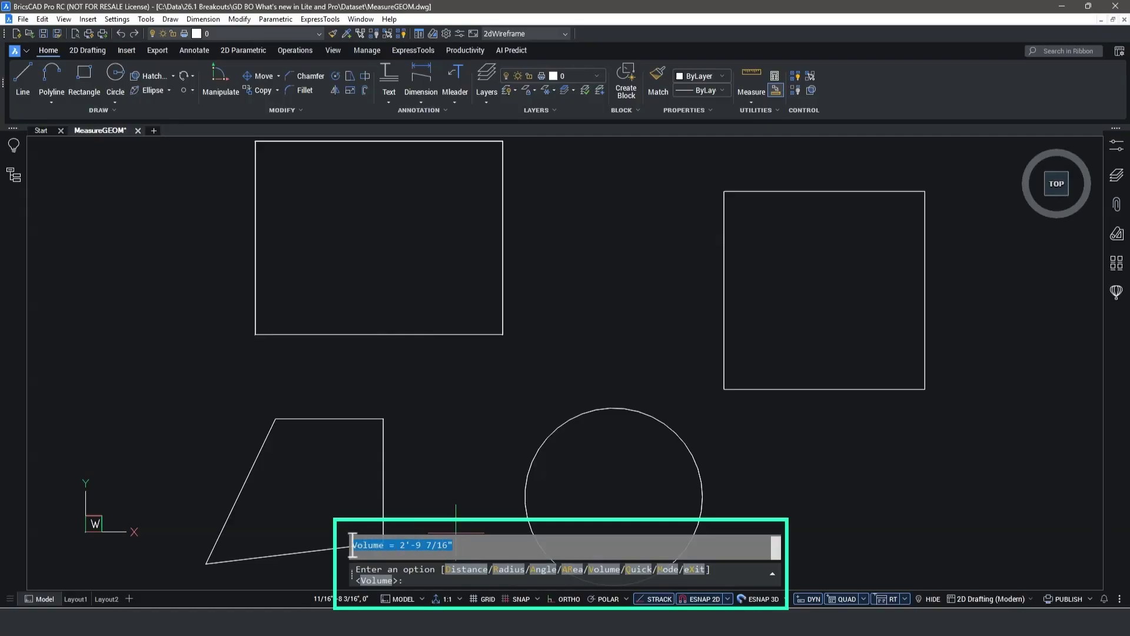
# Step: Measure the right rectangle's volume at the given height, giving 10'-7 3/8"
pyautogui.click(605, 570)
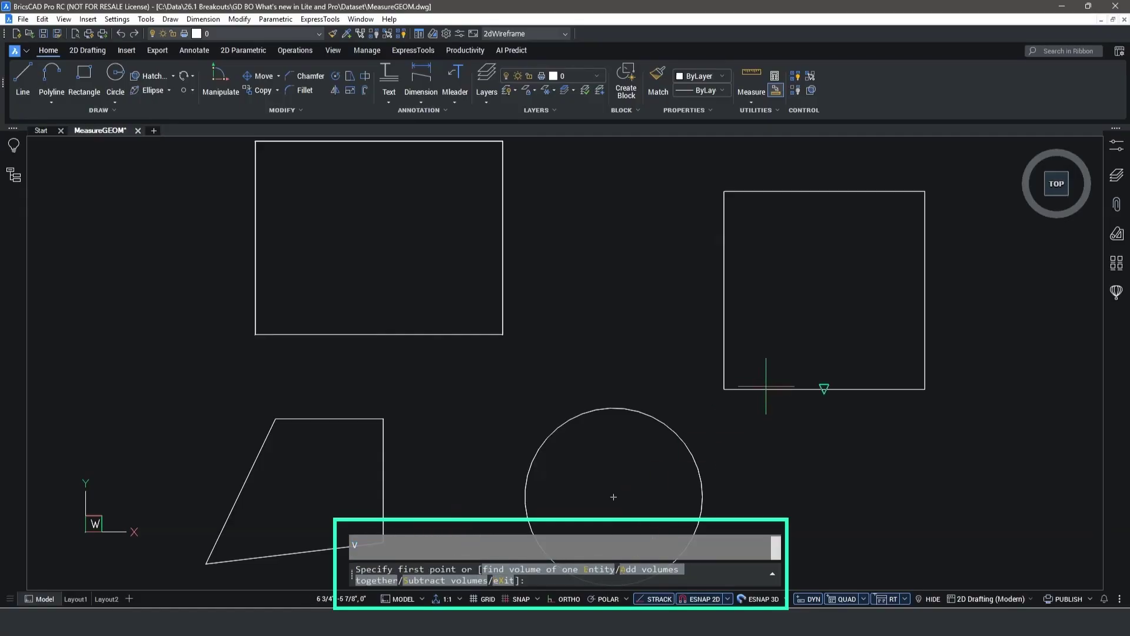
pyautogui.click(596, 580)
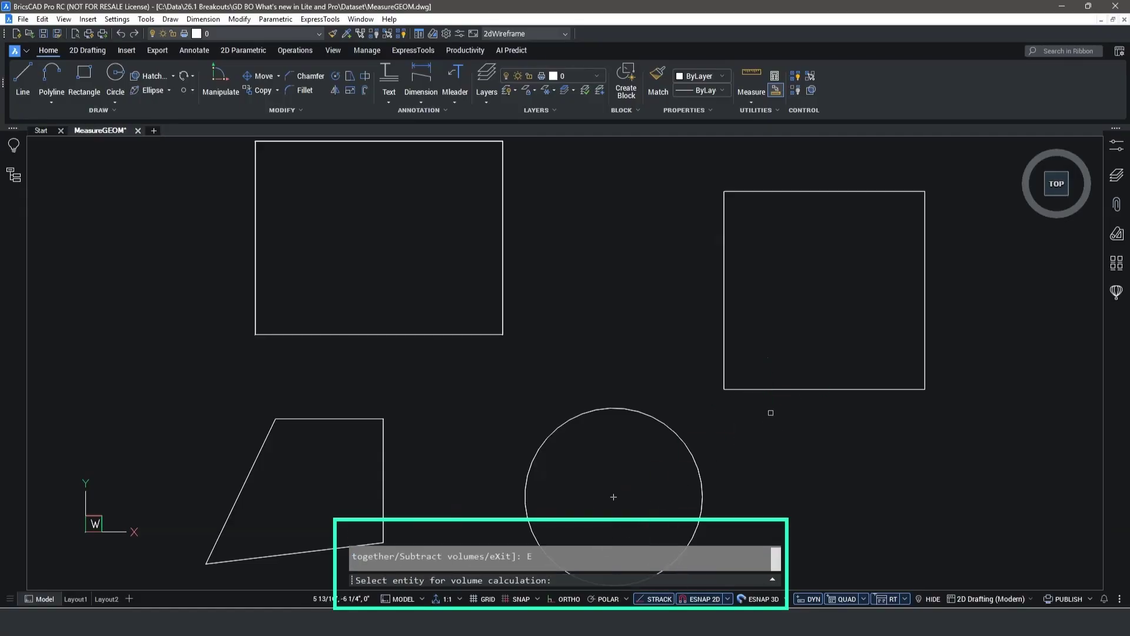
pyautogui.click(785, 388)
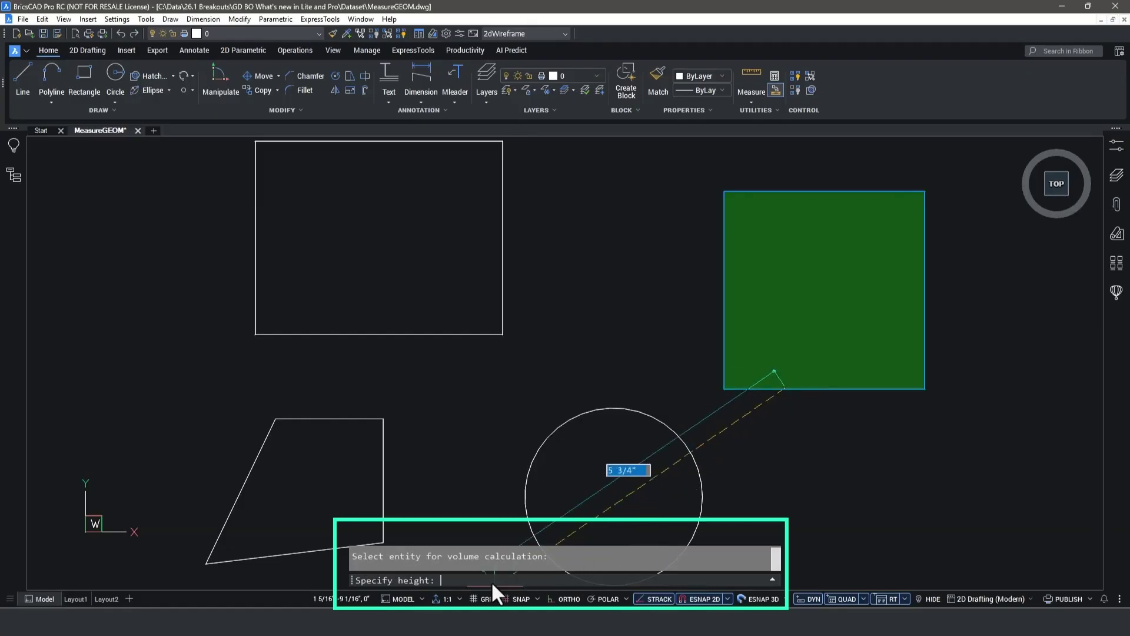
pyautogui.press('Return')
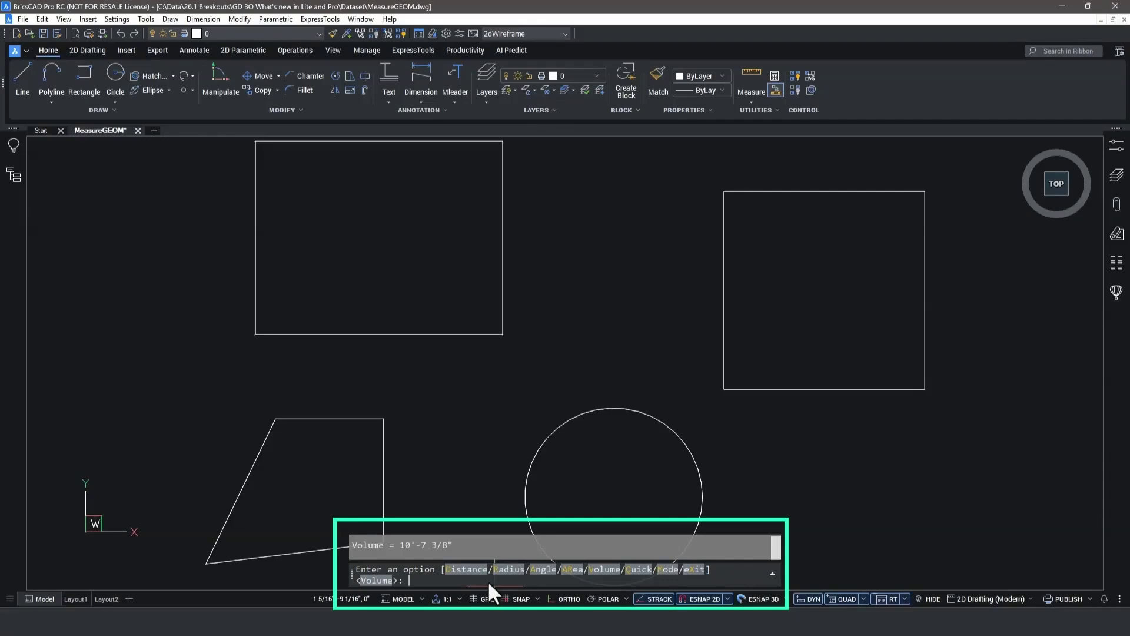
# Step: List the top-left rectangle solid's mass properties (mass and volume 33.4459) and save them to test.mpr
pyautogui.click(695, 569)
pyautogui.click(756, 93)
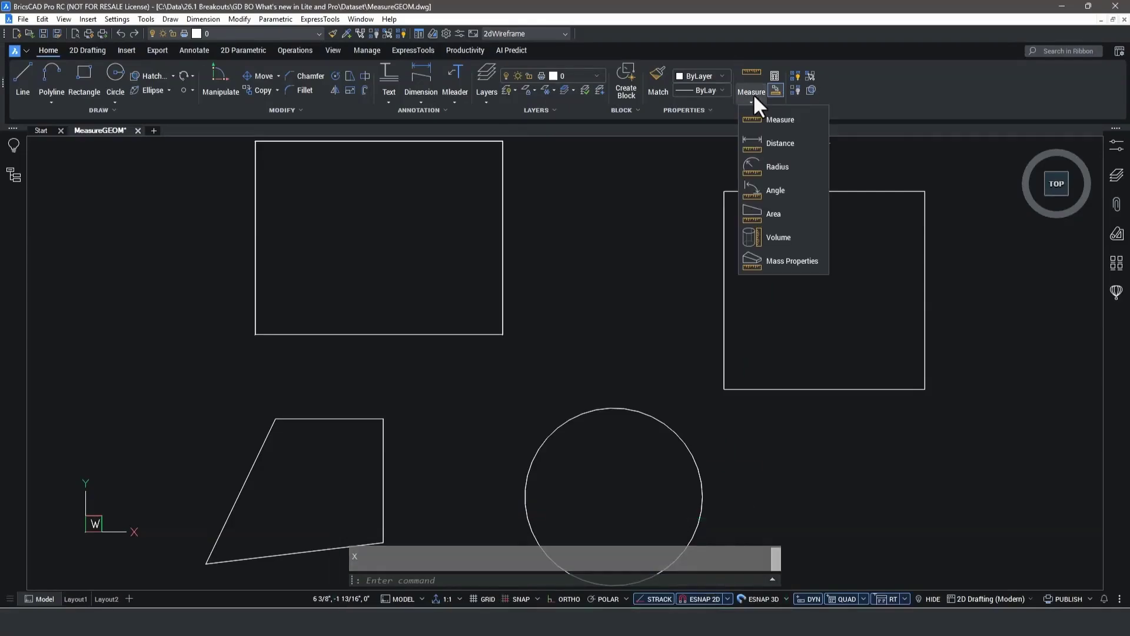
pyautogui.click(771, 259)
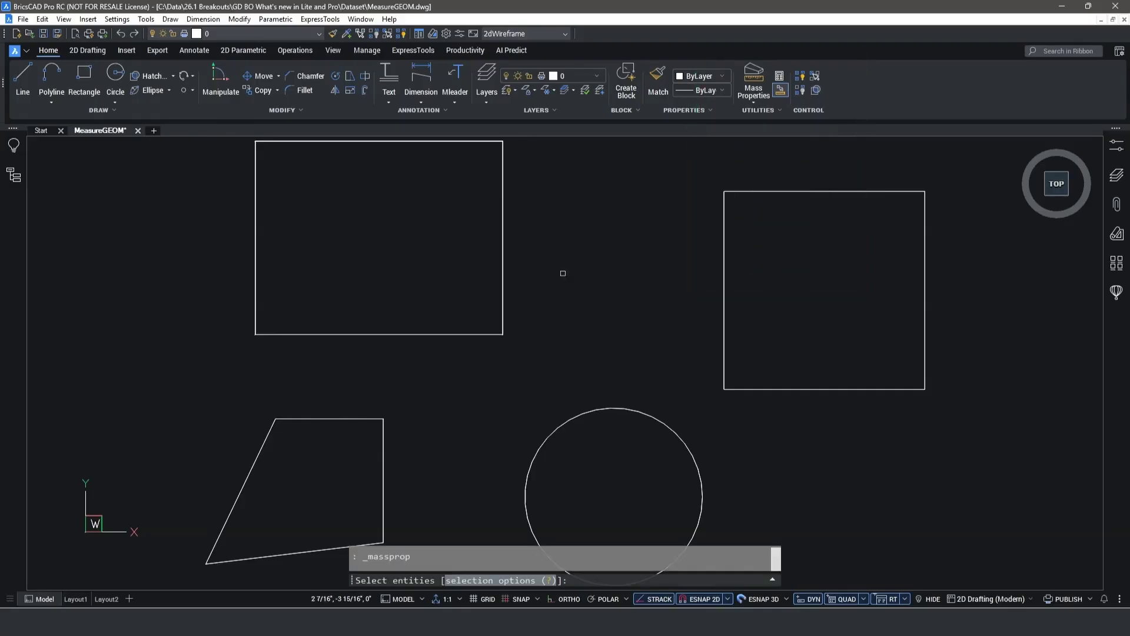
pyautogui.click(482, 334)
pyautogui.press('Return')
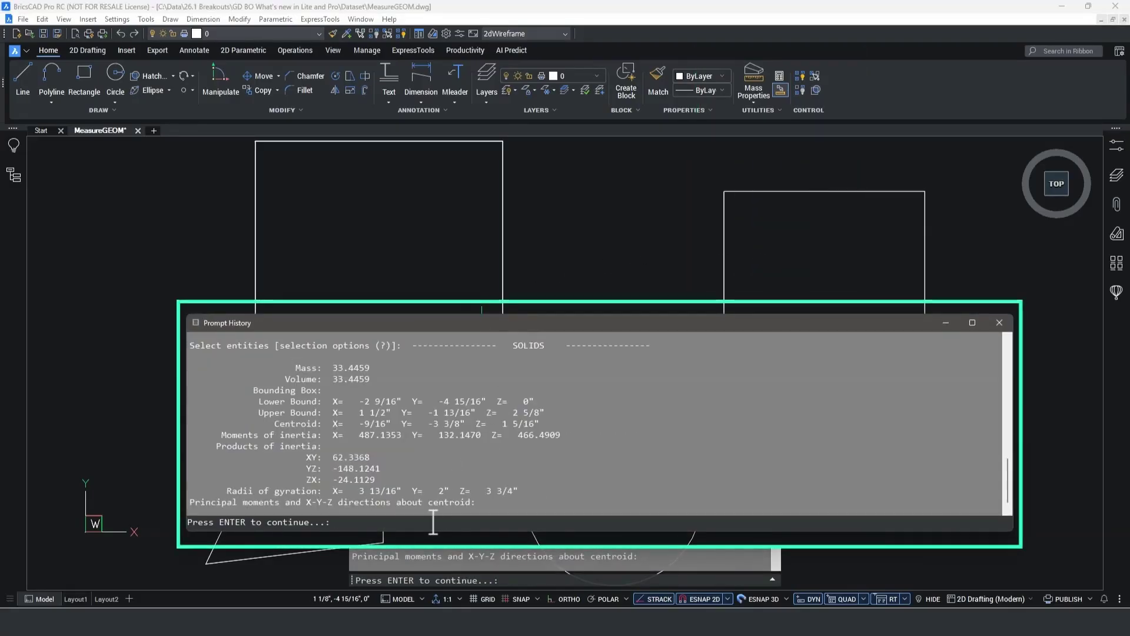
pyautogui.press('Return')
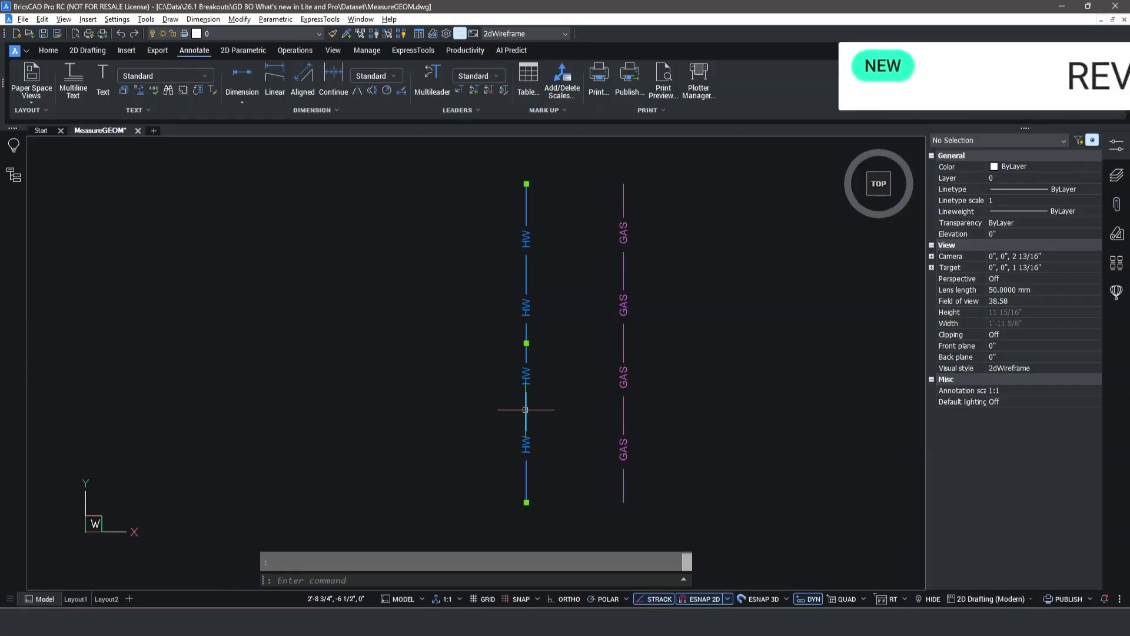
# Step: Reverse the direction of the HW line with the REVERSE command
pyautogui.click(526, 410)
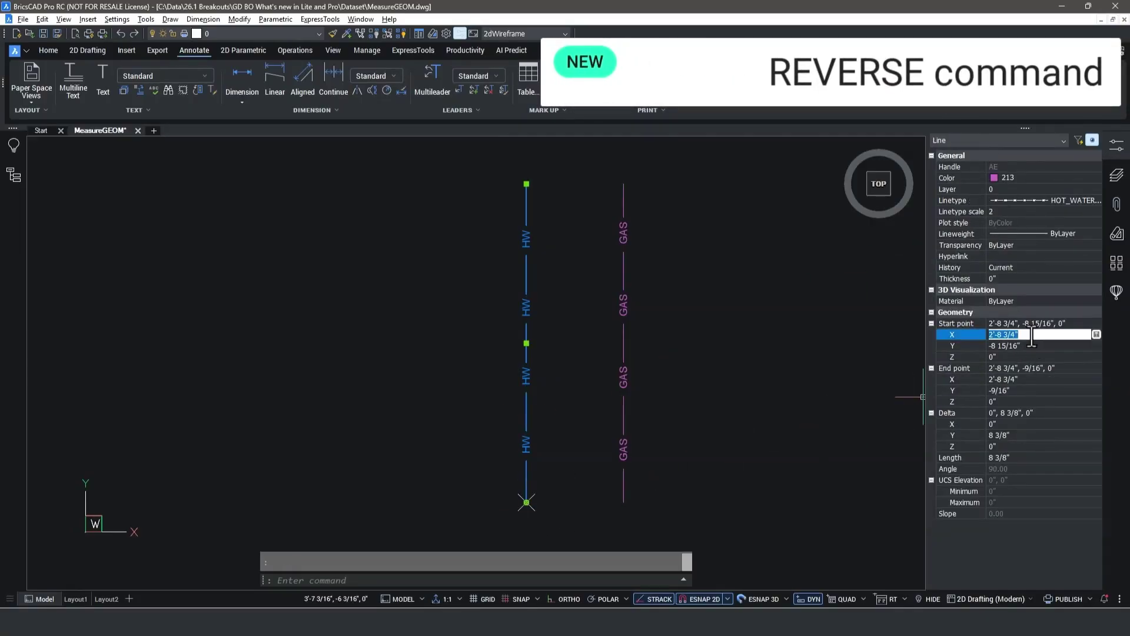
pyautogui.press('Escape')
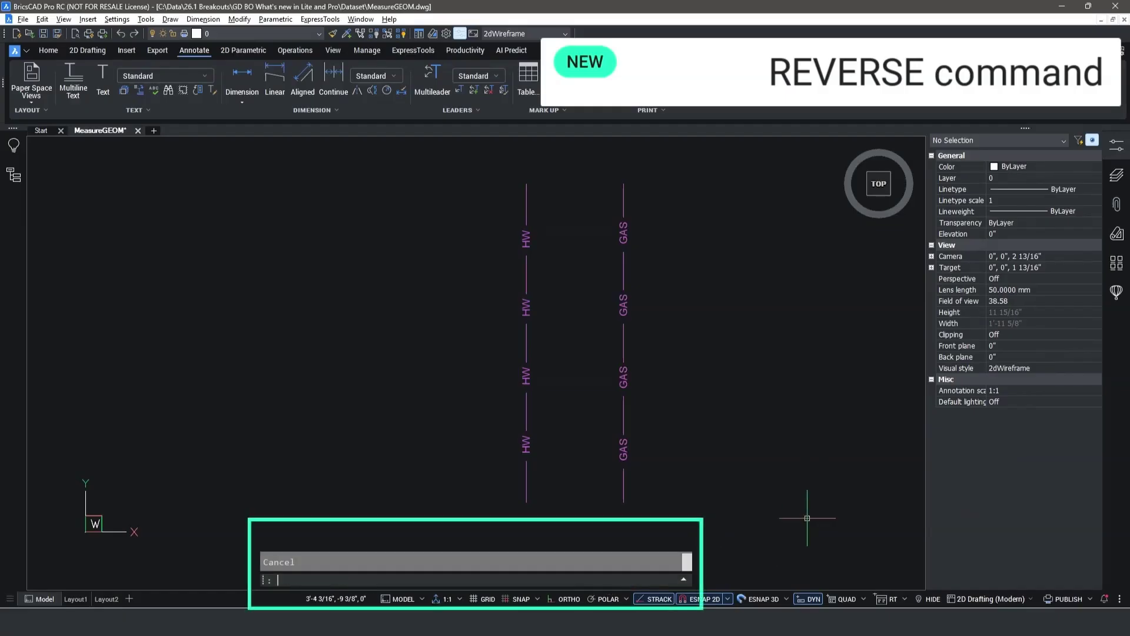
pyautogui.write('REVERSE')
pyautogui.press('Return')
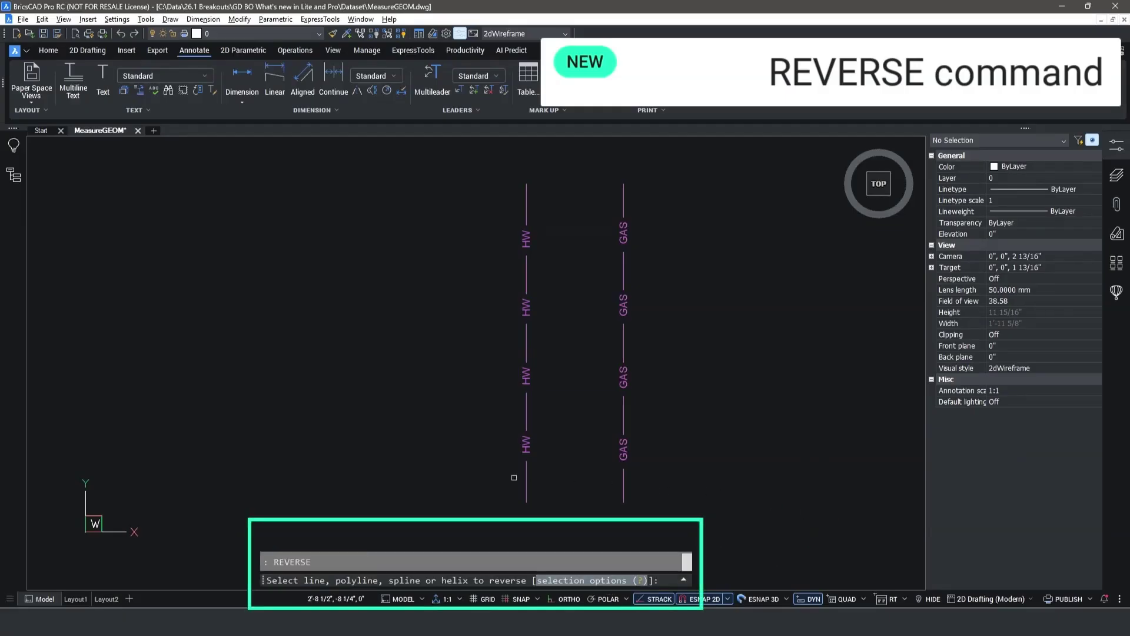
pyautogui.click(526, 477)
pyautogui.press('Return')
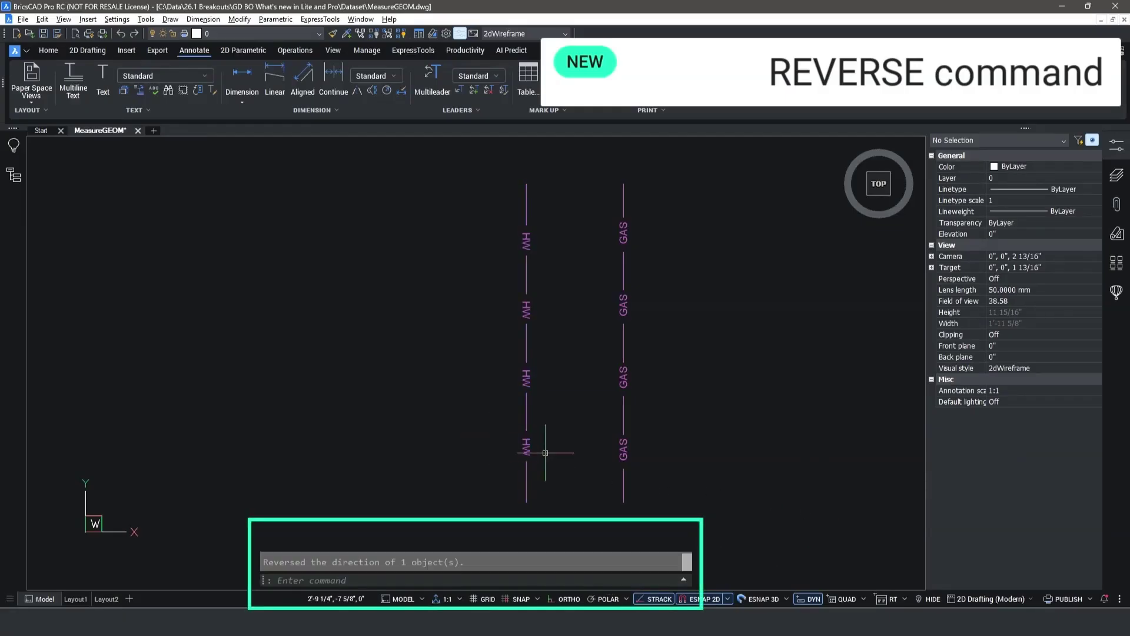
# Step: Check the HW line's new start point, 2'-8 3/4", -9/16", in Properties
pyautogui.click(526, 471)
pyautogui.click(1018, 334)
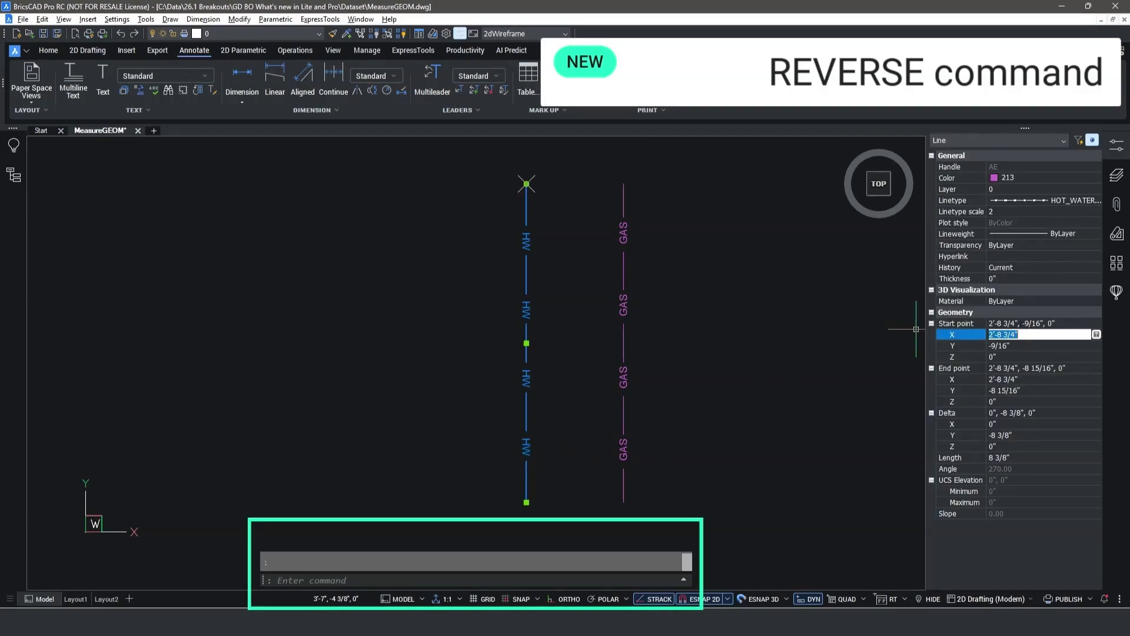
pyautogui.press('Escape')
pyautogui.press('Escape')
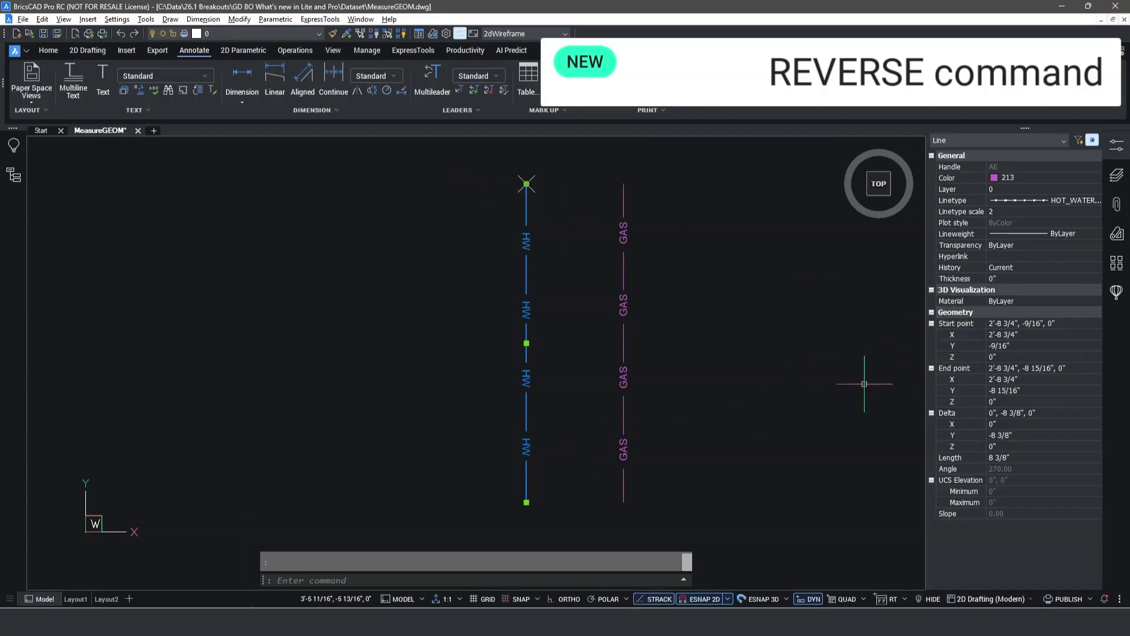
# Step: Inspect the GAS polyline's first vertex in the Properties panel
pyautogui.click(624, 413)
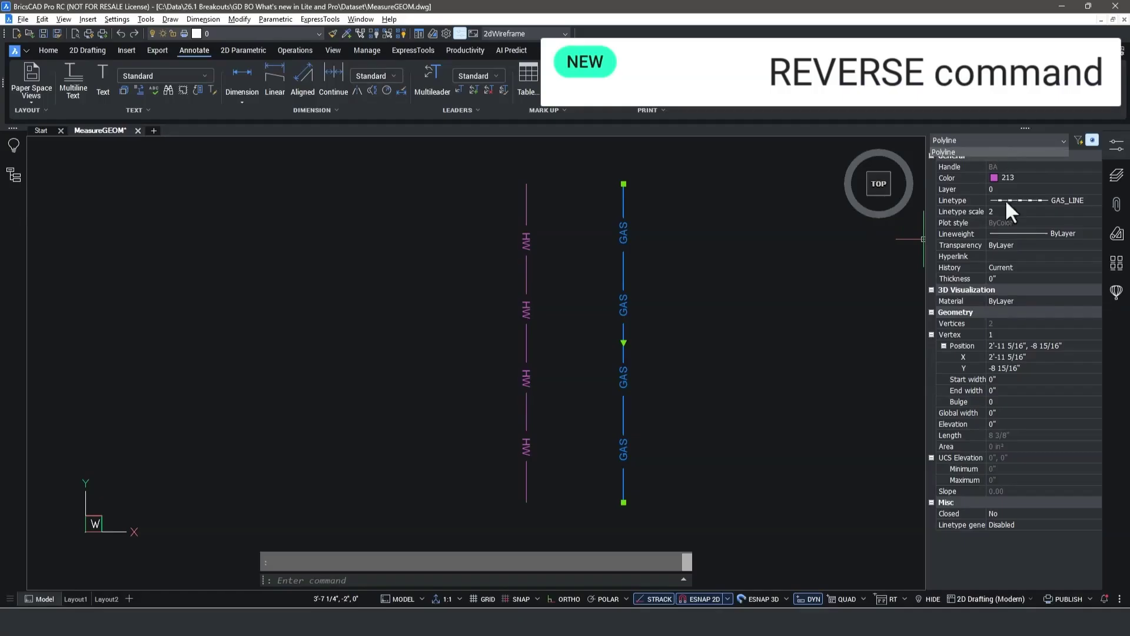
pyautogui.click(1015, 333)
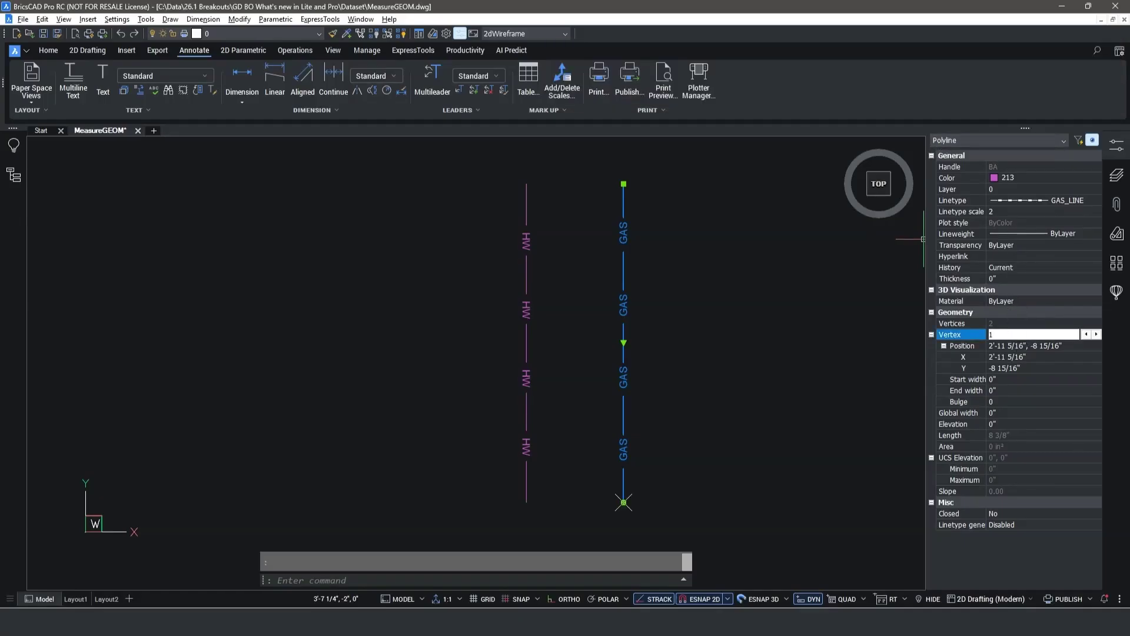
pyautogui.press('Escape')
pyautogui.press('Escape')
# Step: Reverse the GAS polyline with REVERSE and reselect it to confirm its new direction
pyautogui.write('REVERSE')
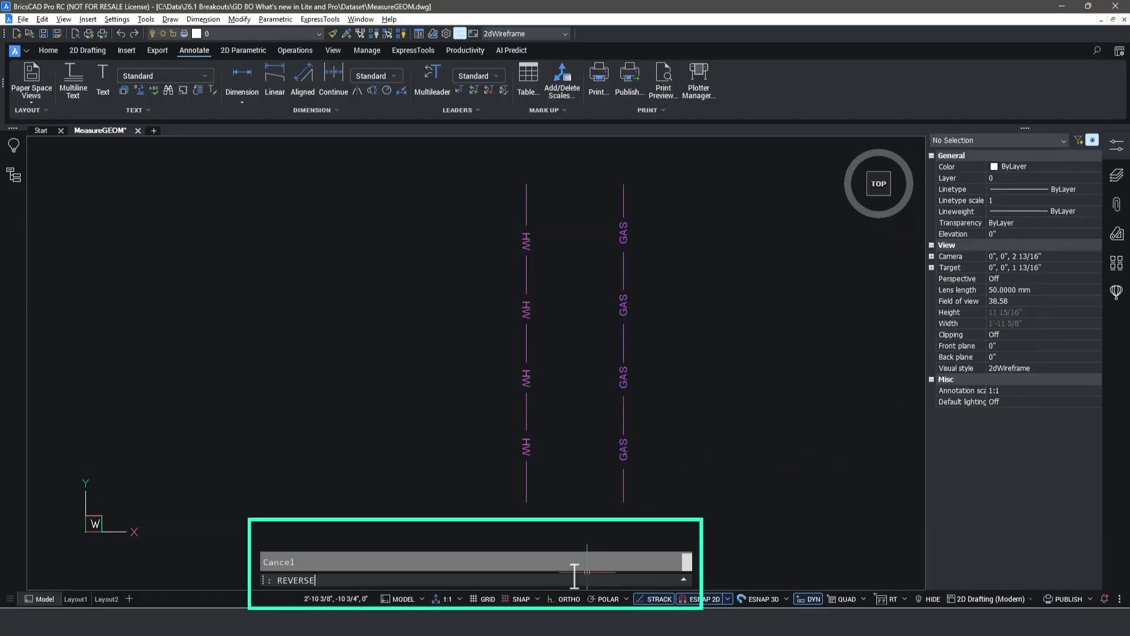
pyautogui.press('Return')
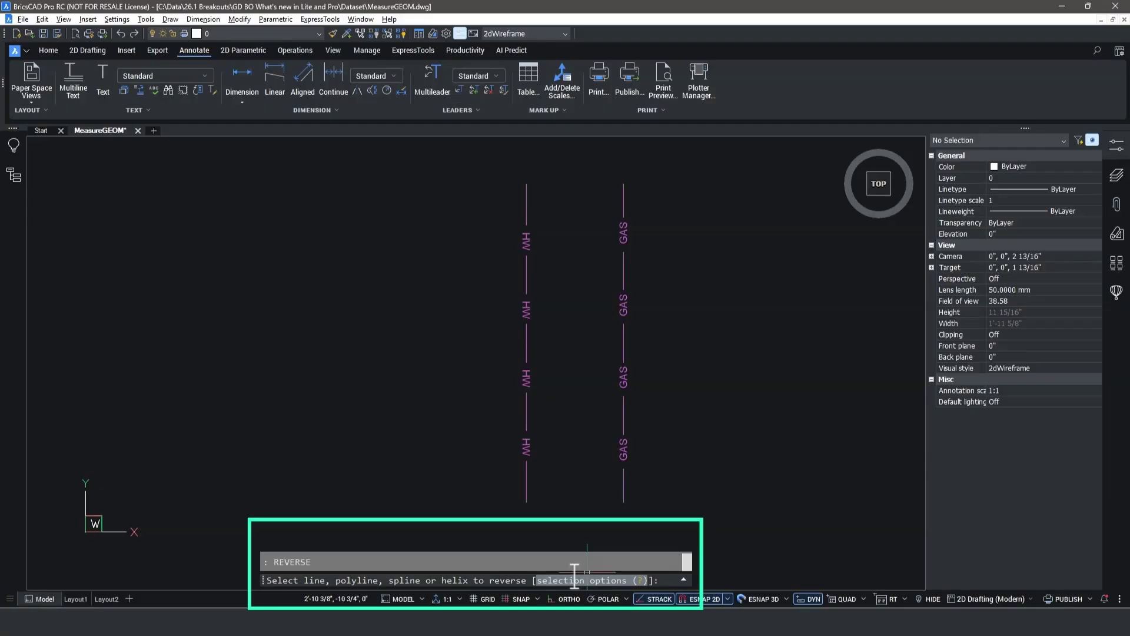
pyautogui.click(623, 486)
pyautogui.press('Return')
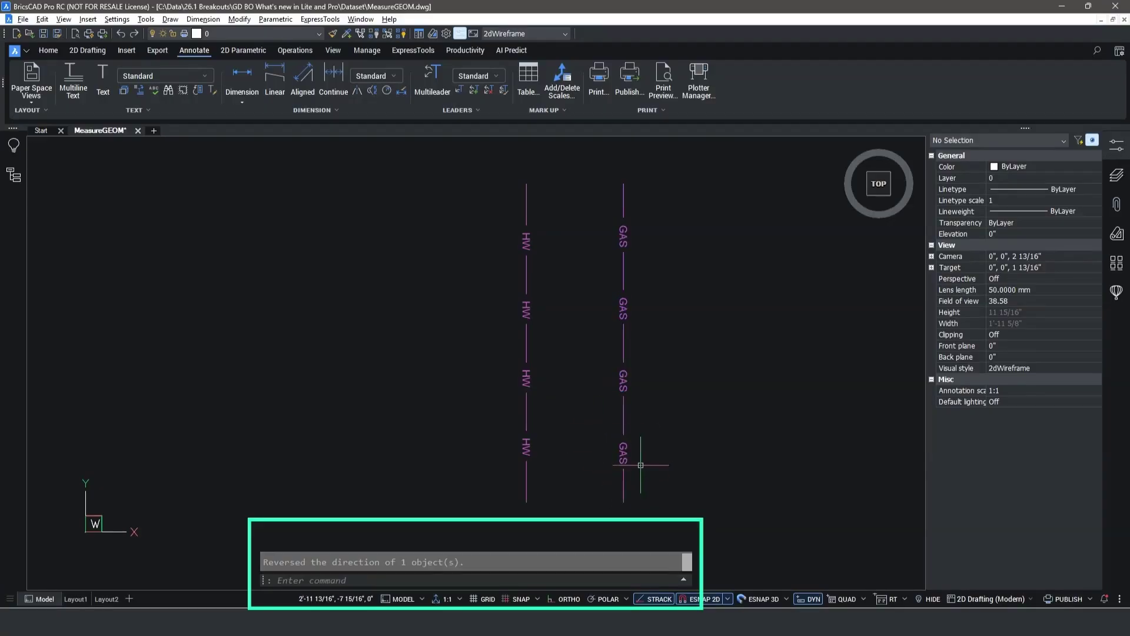
pyautogui.click(624, 485)
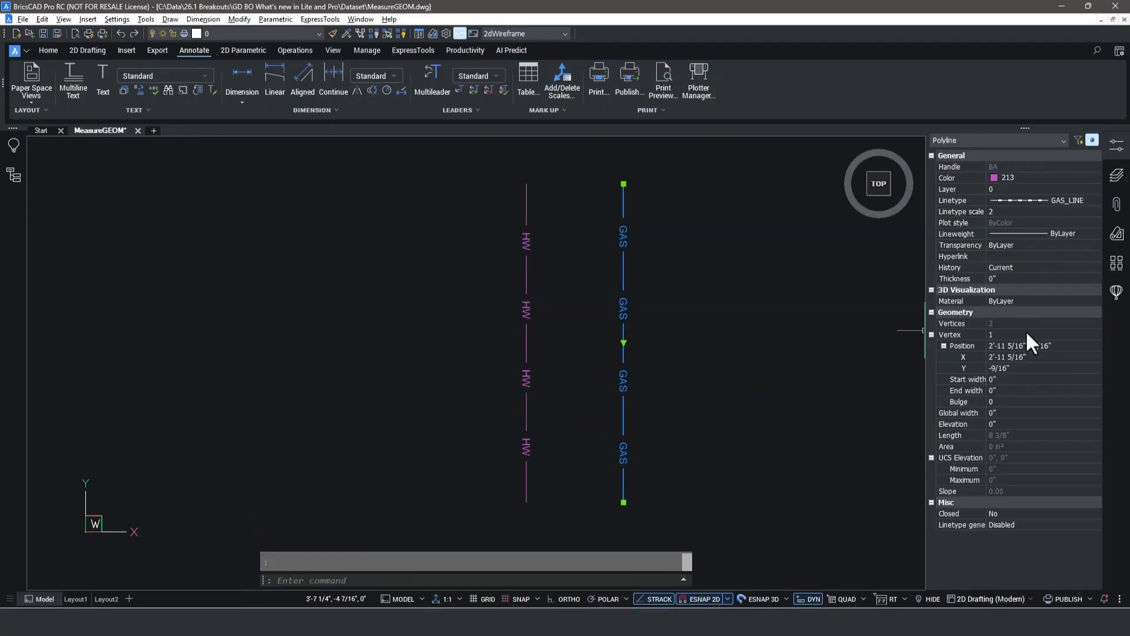